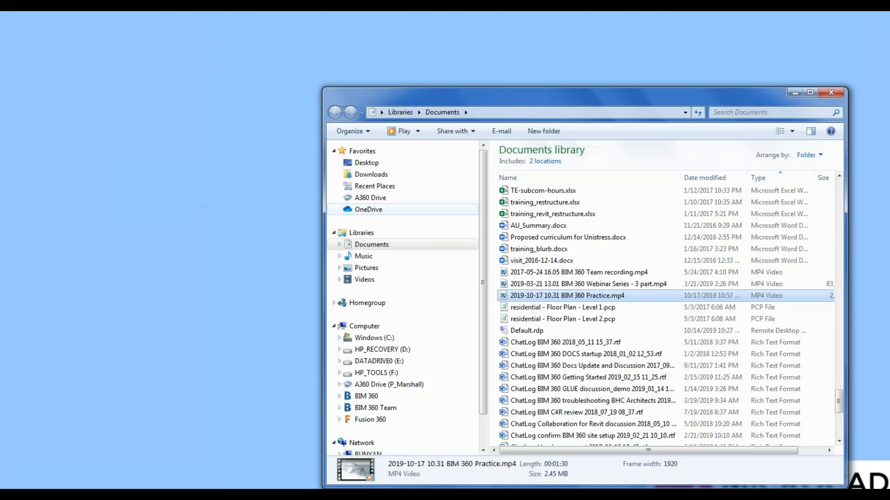
Step: Switch to the BIM 360 project home in the browser and browse the dashboard's Card Library without adding any cards
key("alt+Tab")
key("alt+Tab")
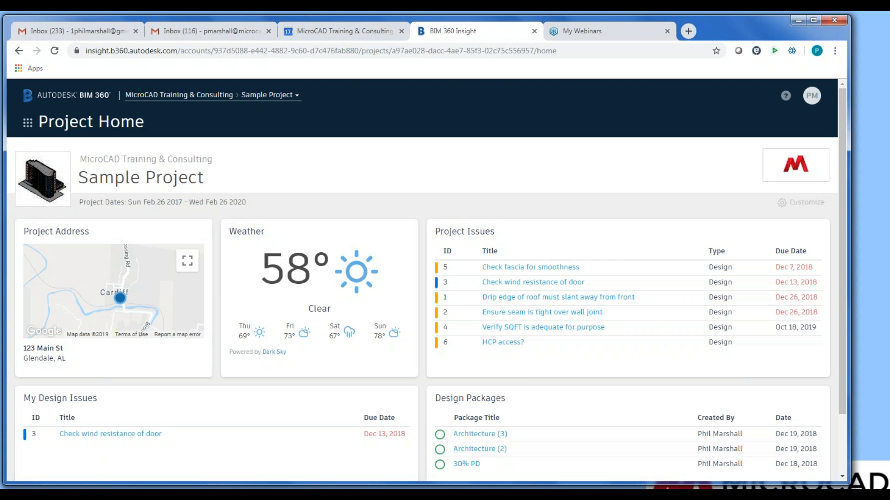
right_click(471, 208)
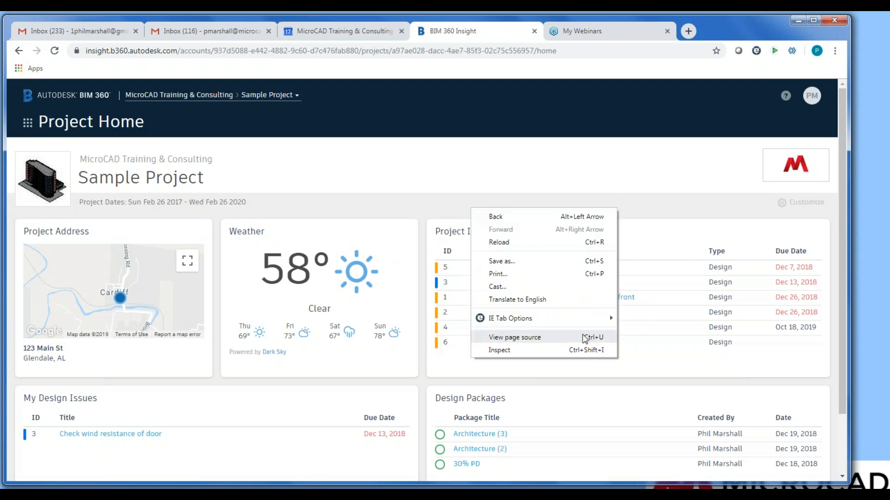
left_click(724, 47)
left_click(801, 203)
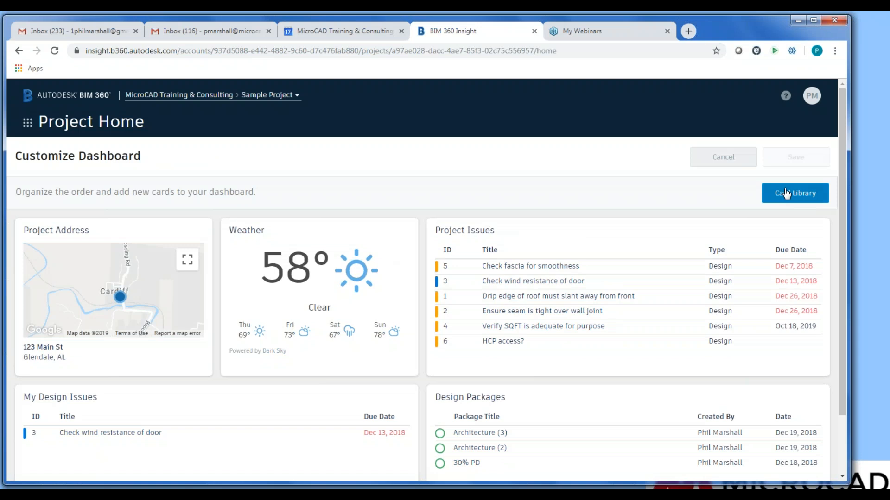
left_click(796, 193)
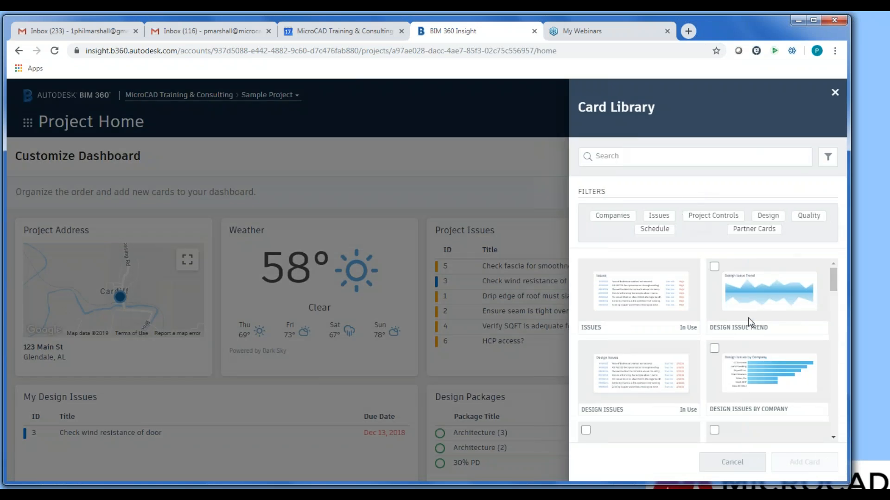
scroll(749, 330, "down", 1)
scroll(748, 329, "down", 3)
scroll(750, 325, "up", 4)
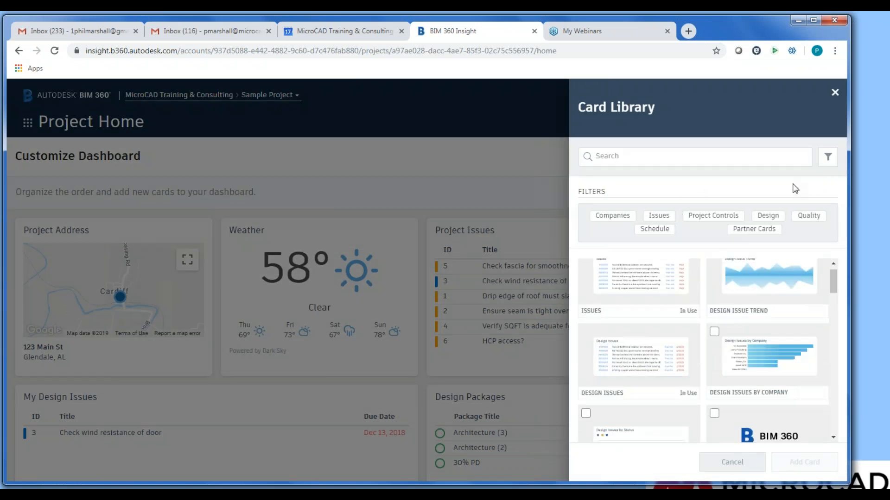
left_click(834, 95)
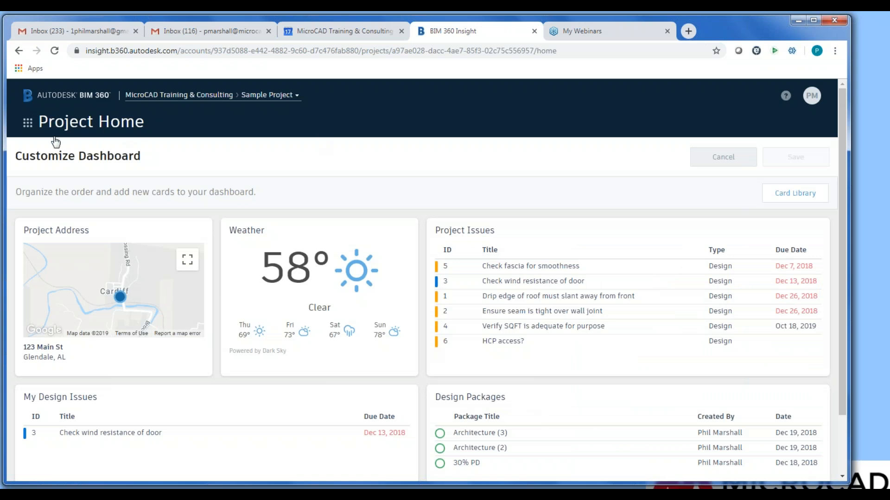
Step: Switch the Sample Project from Project Home to the Document Management module
left_click(27, 124)
left_click(195, 176)
left_click(482, 114)
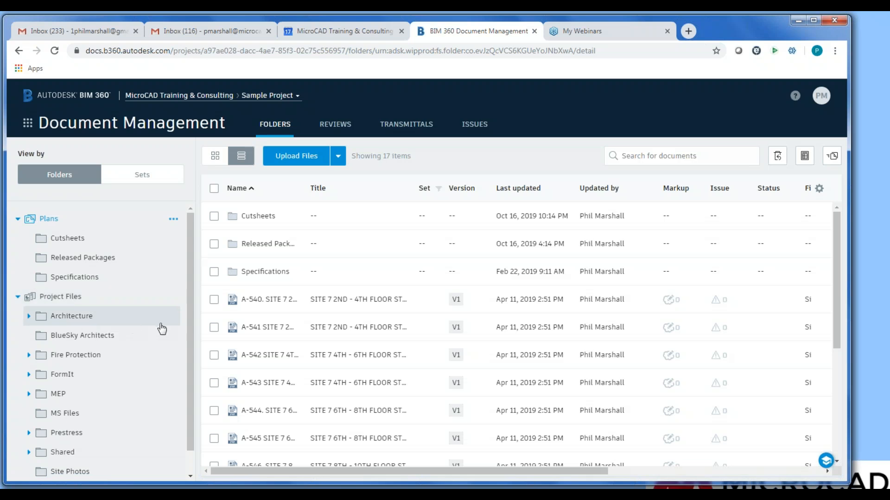
Step: Review the Architecture folder's permissions, including the filter options for member type and permission level
left_click(173, 318)
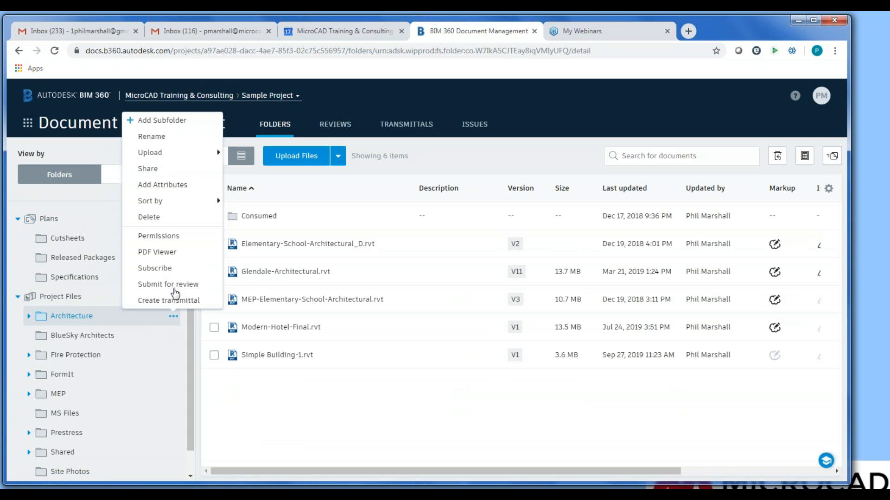
left_click(172, 241)
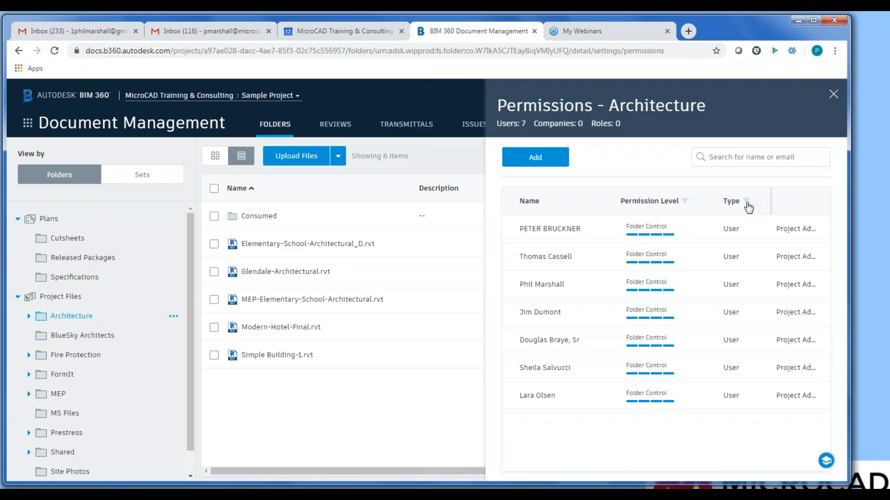
left_click(747, 201)
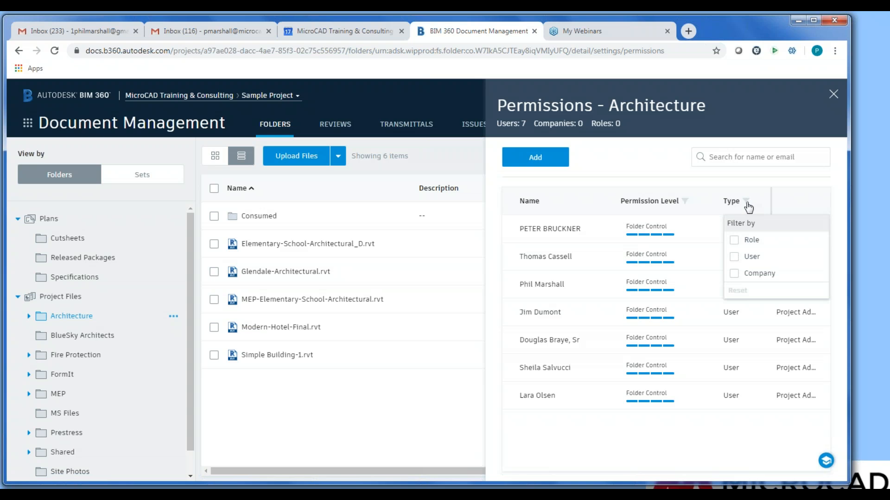
left_click(684, 202)
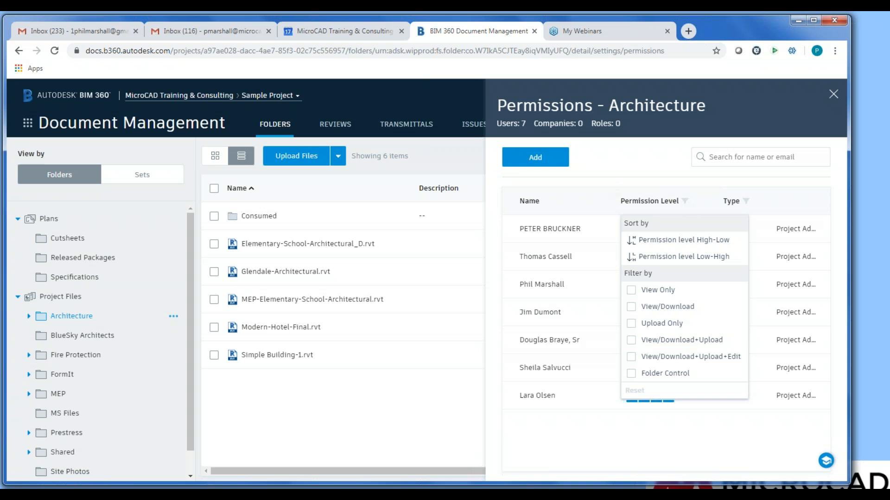
left_click(833, 97)
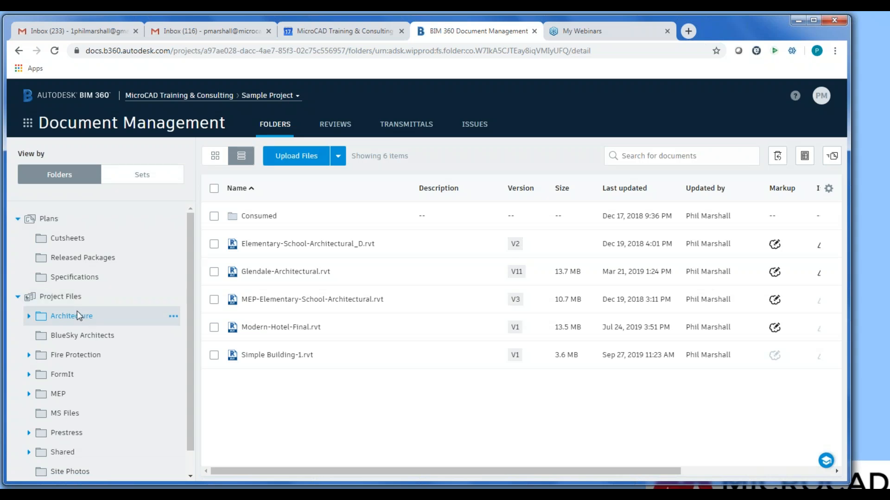
Step: Open Elementary-School-Architectural_D.rvt and view its 2D area plan sheets A102 and A104
left_click(300, 244)
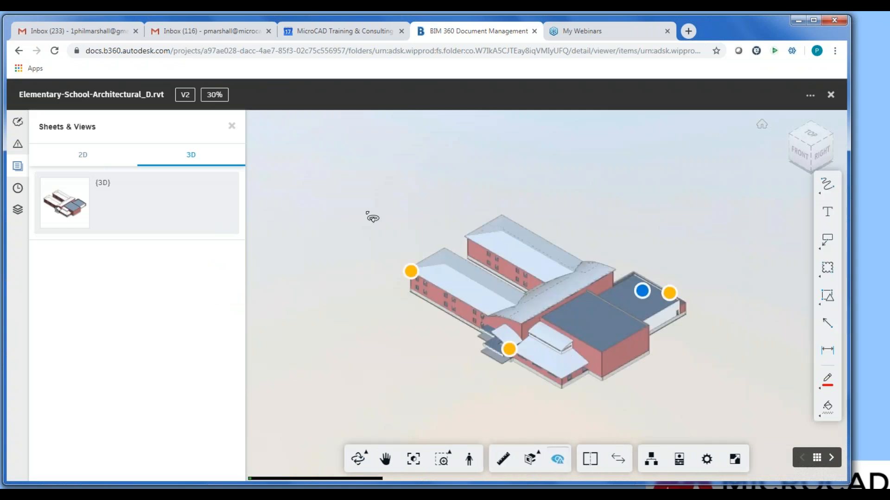
left_click(91, 158)
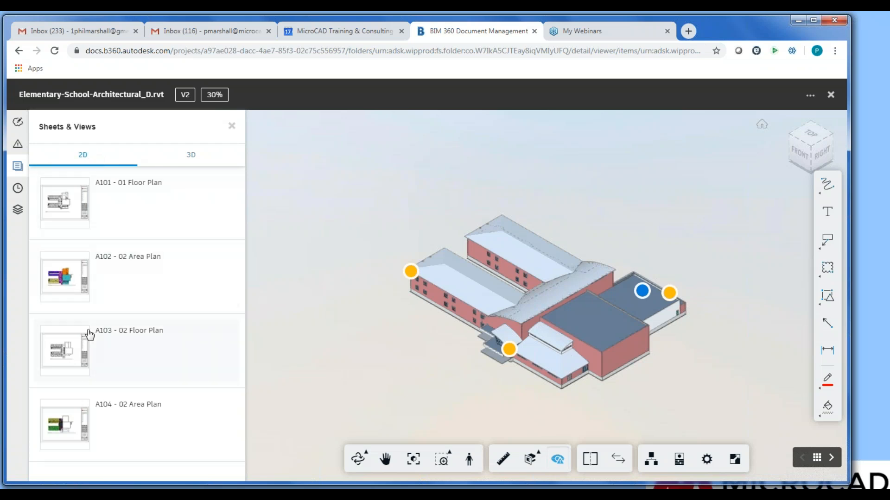
left_click(82, 283)
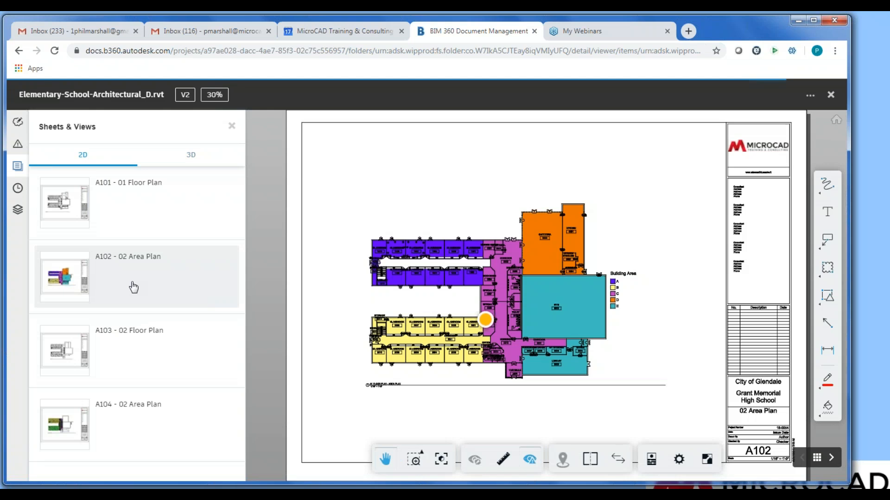
left_click(111, 438)
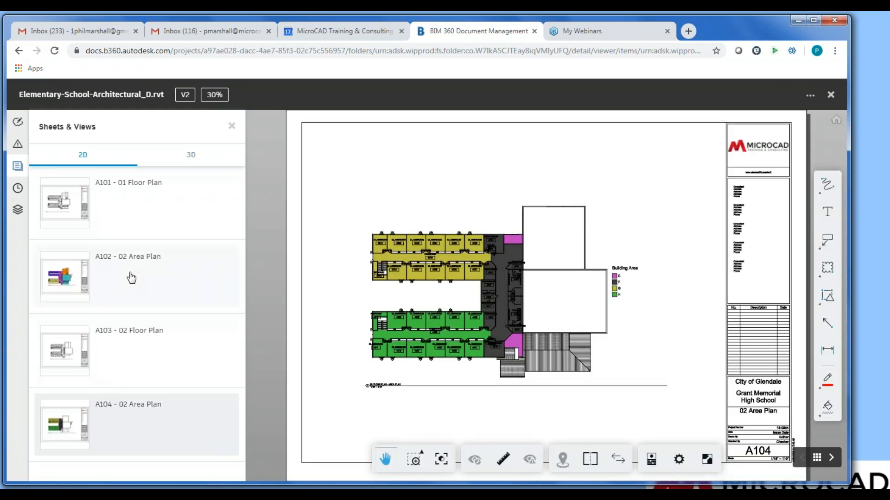
Step: Reopen the {3D} view of the school model and examine the building's exterior from a lower angle
left_click(191, 157)
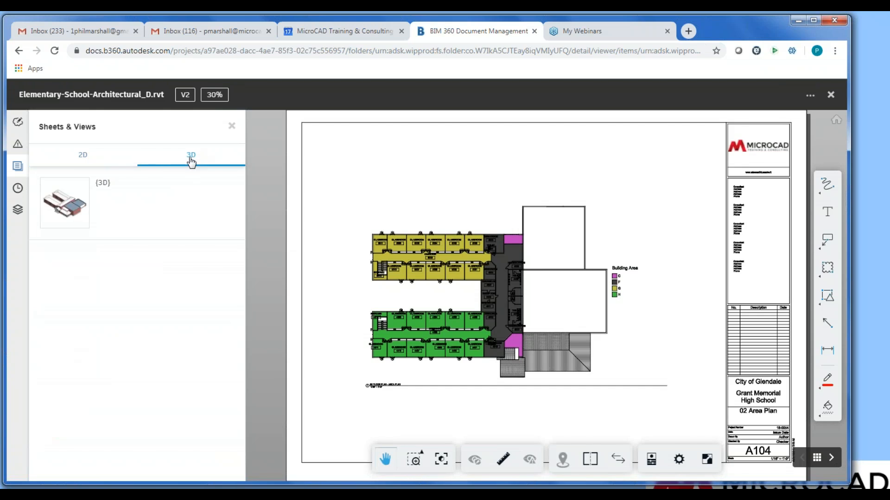
left_click(69, 209)
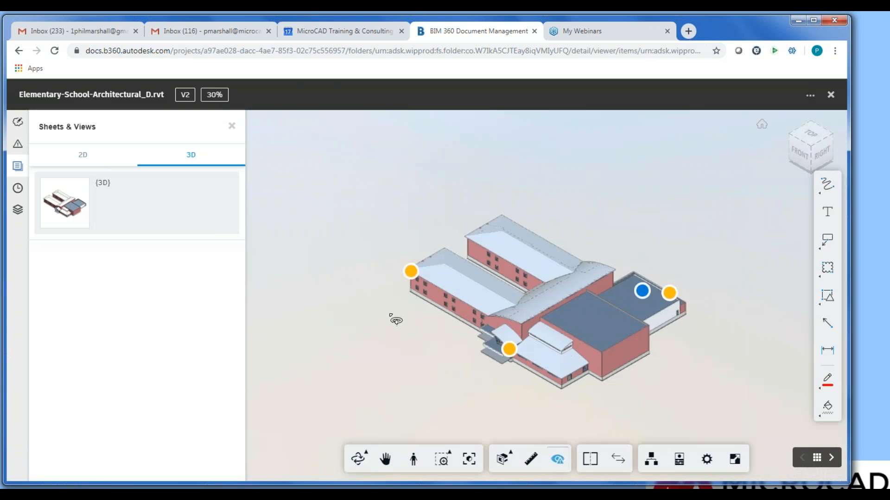
mouse_move(416, 309)
middle_mouse_down()
mouse_move(366, 296)
mouse_move(425, 311)
middle_mouse_up()
scroll(425, 310, "up", 1)
scroll(427, 302, "up", 1)
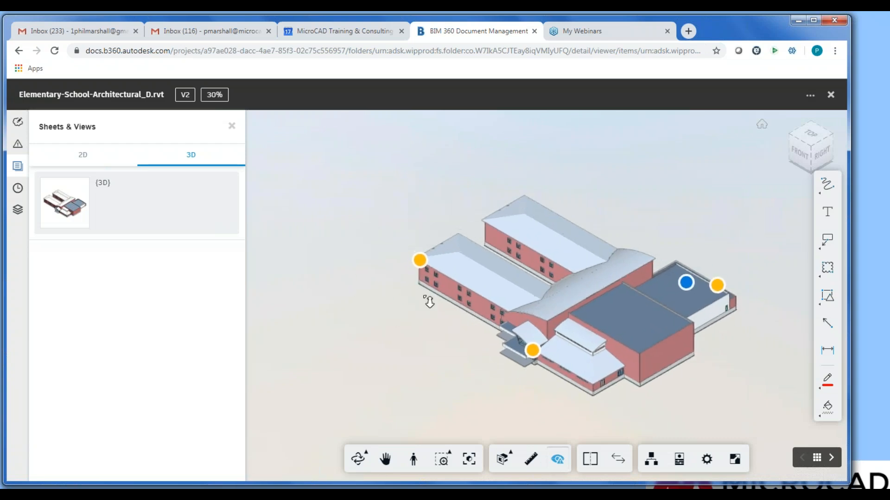
scroll(426, 301, "down", 2)
left_click_drag(448, 302, 472, 283)
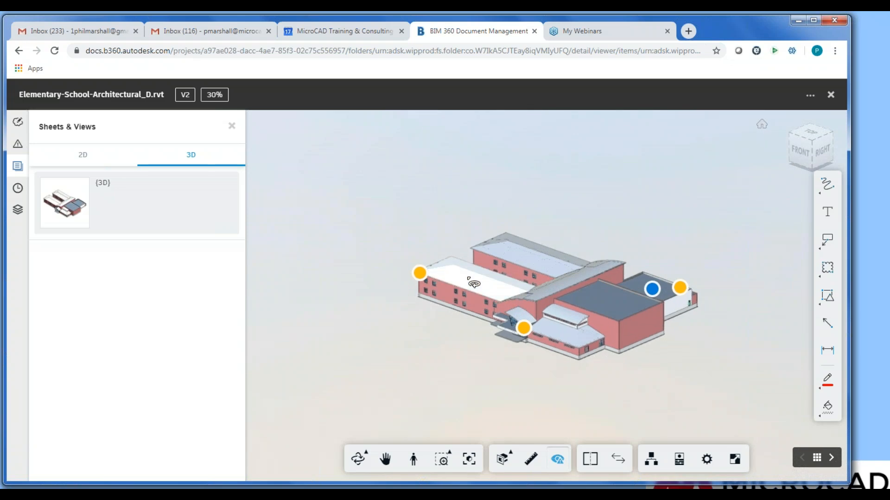
Step: View the school model from the front and from the top, and restore the home view
left_click(799, 155)
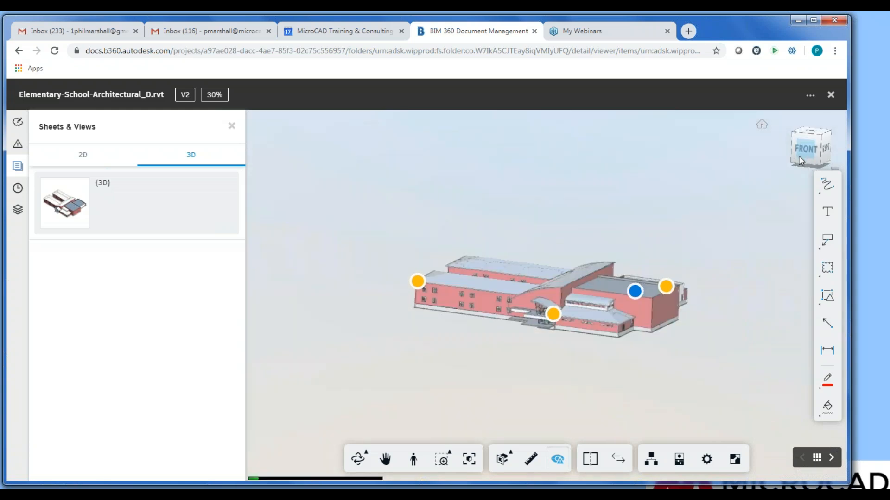
left_click(814, 133)
left_click(823, 121)
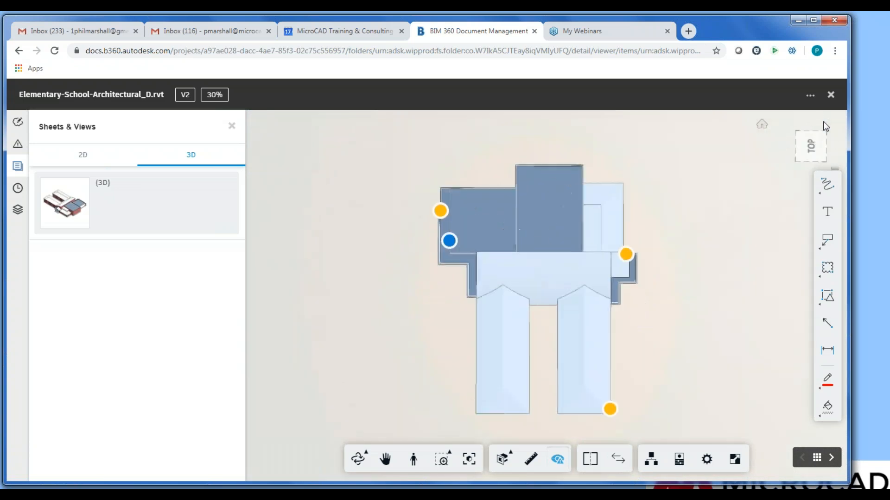
left_click(762, 130)
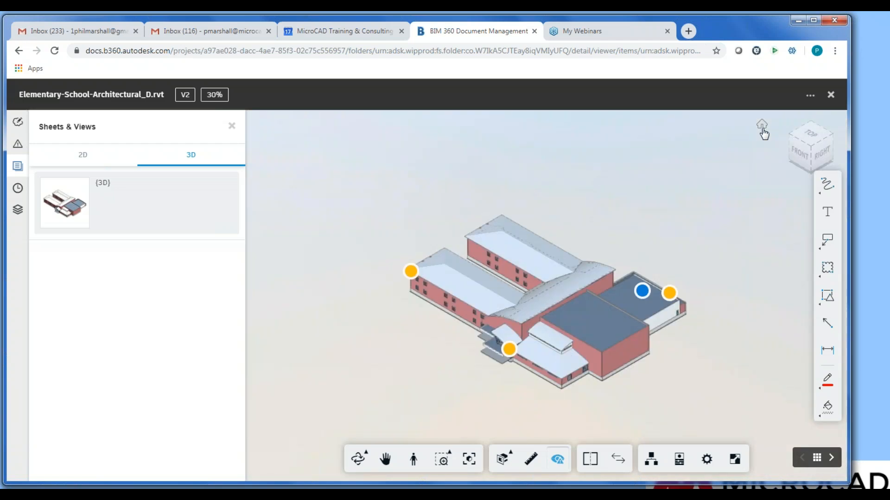
Step: Walk through the main entrance into the first floor interior in First Person mode, and return to the home view in orbit mode
scroll(571, 291, "up", 5)
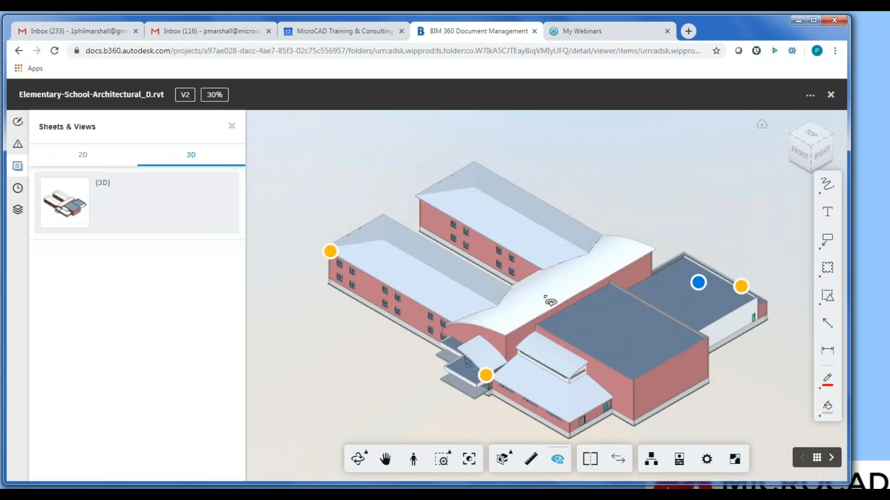
left_click_drag(578, 278, 606, 274)
scroll(539, 296, "up", 4)
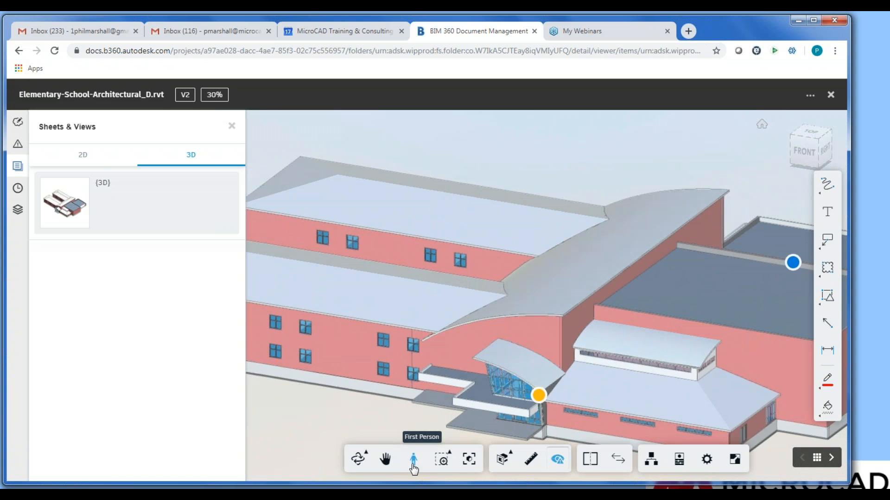
left_click(413, 465)
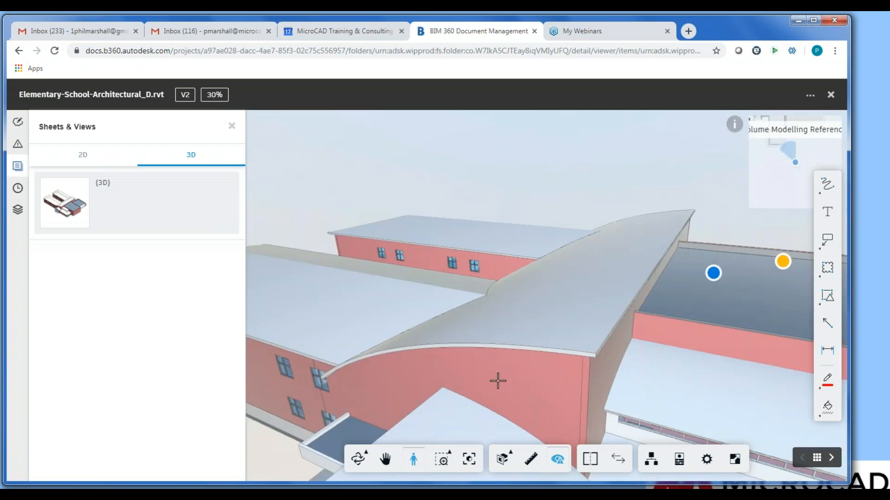
scroll(498, 380, "down", 5)
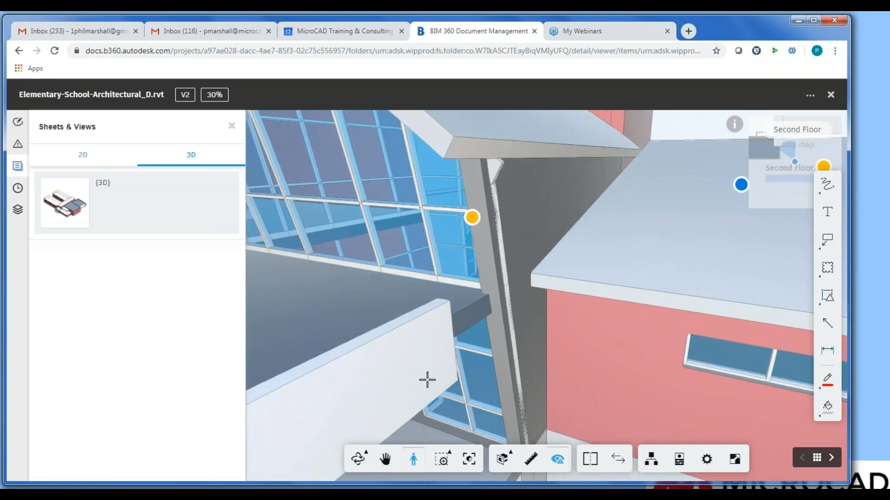
key("Up")
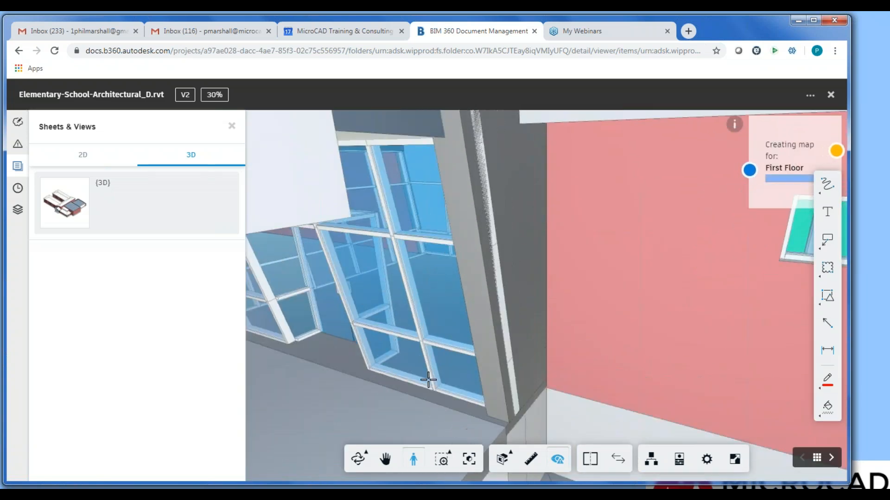
key("Up")
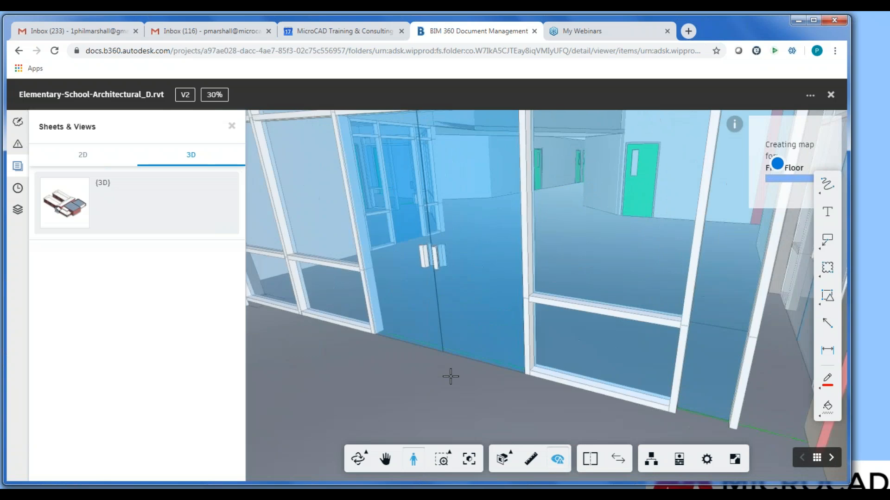
left_click_drag(581, 252, 634, 236)
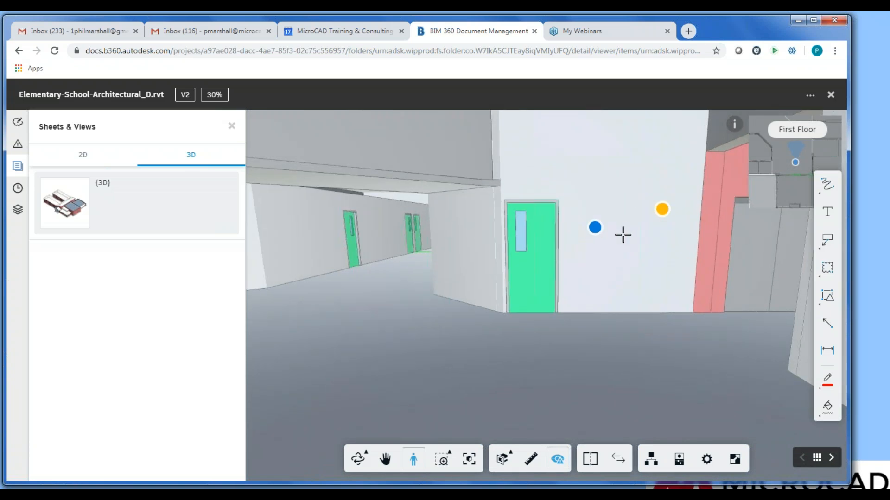
key("Up")
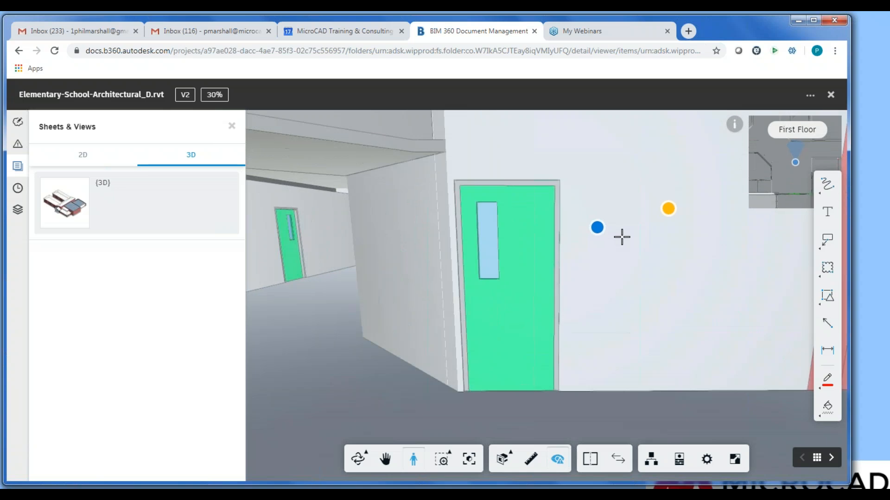
key("Right")
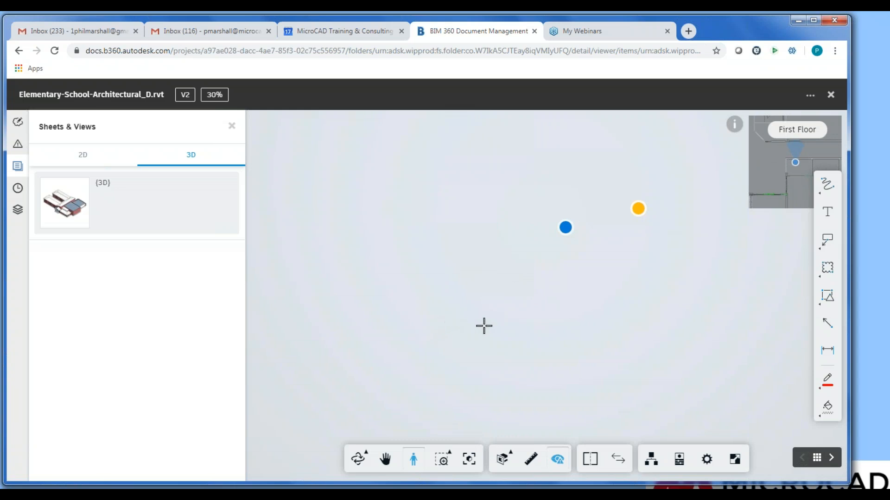
left_click(414, 460)
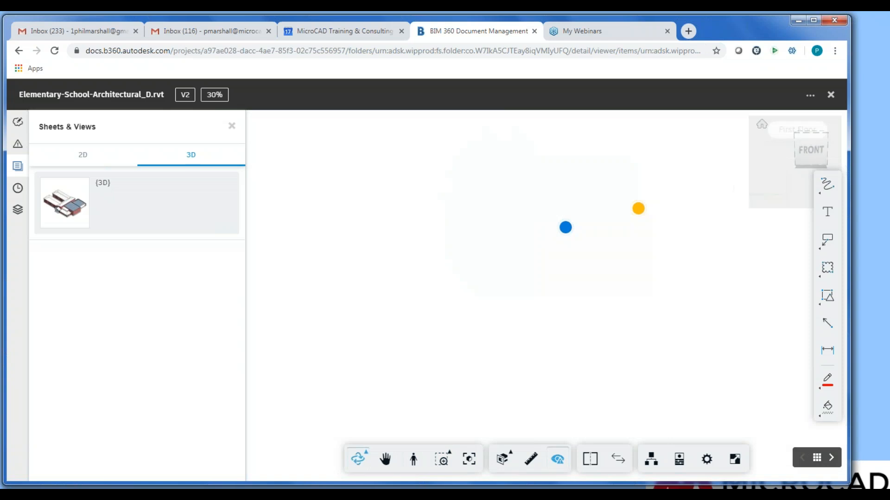
left_click(762, 126)
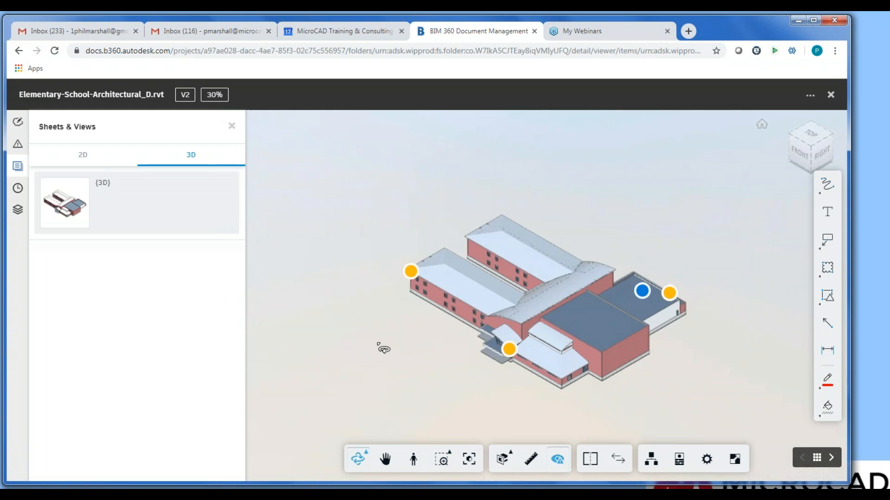
Step: Open the 2D sheet A101 - 01 Floor Plan and examine the classrooms along corridor 2011
left_click(80, 166)
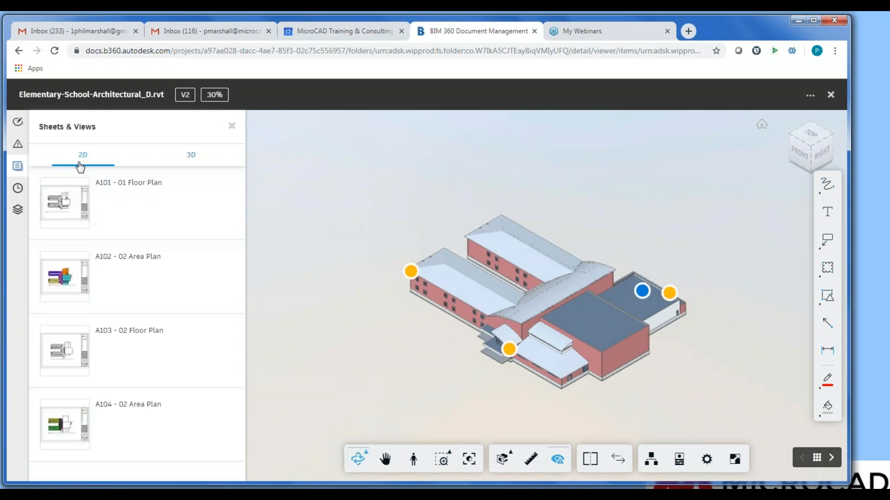
left_click(79, 206)
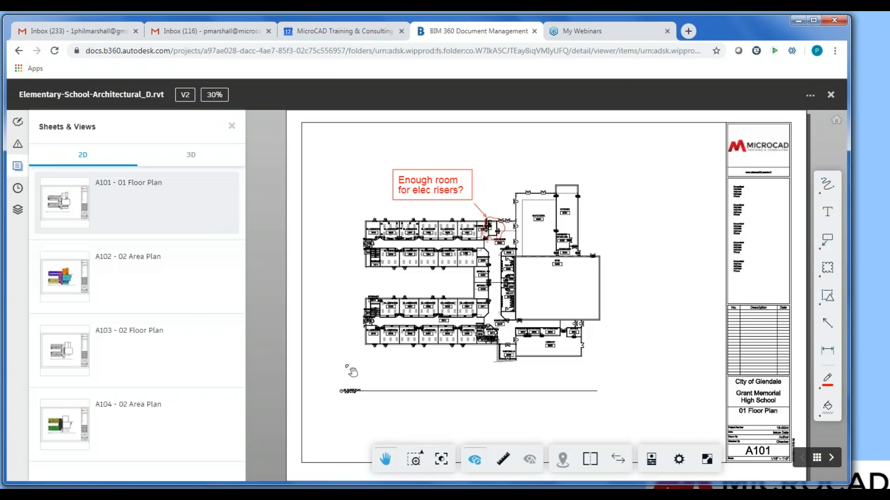
scroll(452, 307, "up", 6)
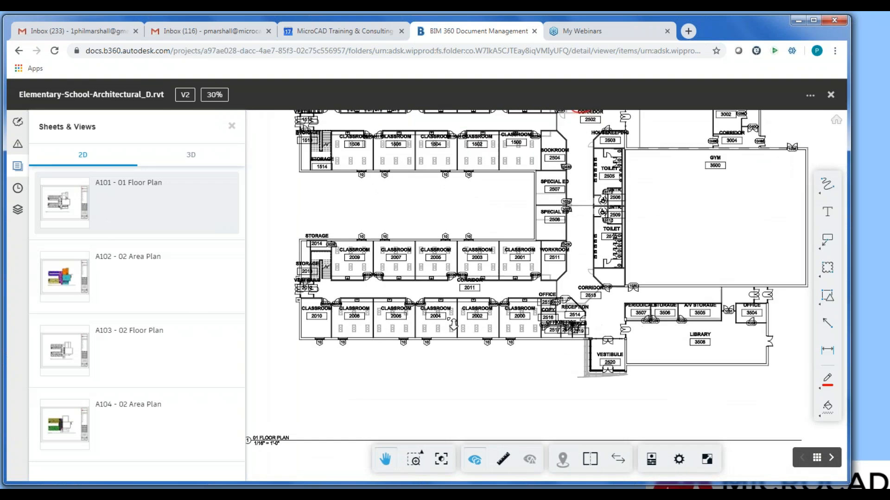
scroll(452, 307, "up", 3)
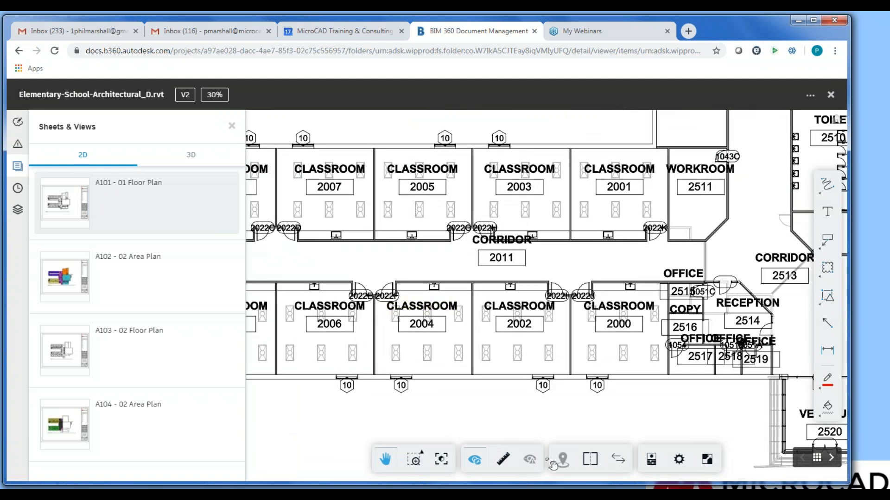
Step: Start measuring on the floor plan and set the measurement unit type to feet and fractional inches
left_click(503, 460)
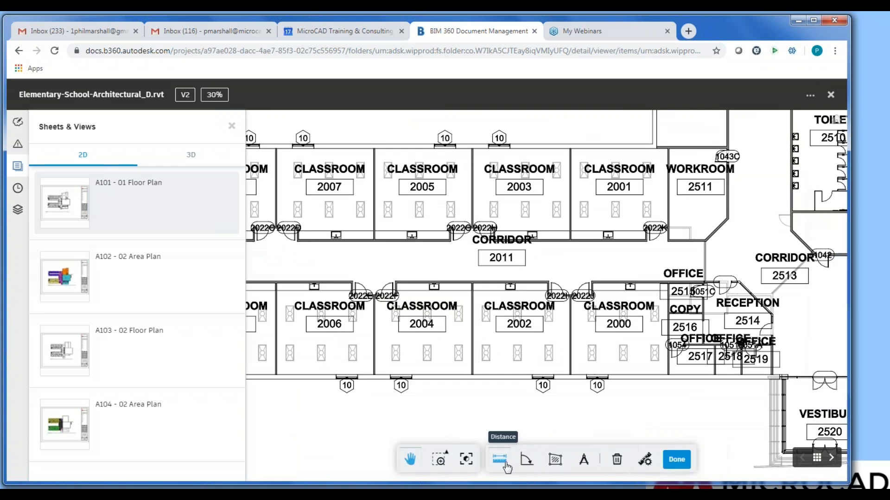
left_click(647, 461)
left_click(572, 393)
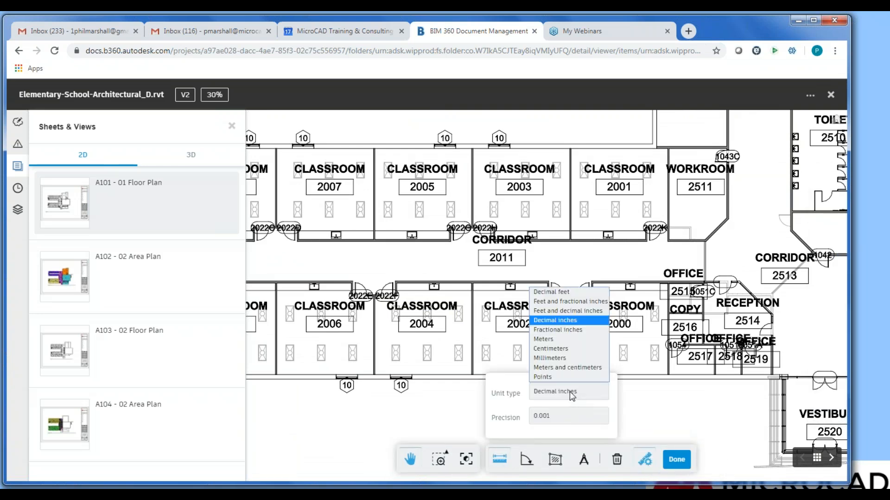
left_click(567, 302)
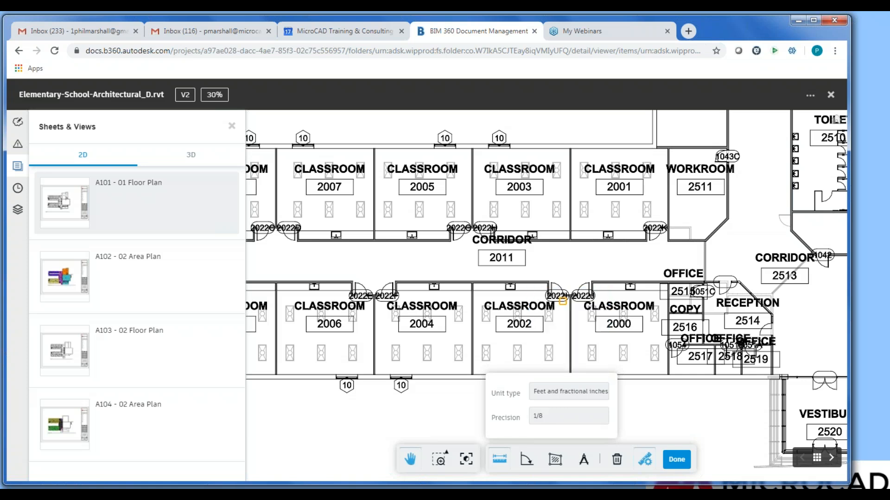
Step: Measure the depth of classroom 2004 from its exterior wall to the corridor wall
left_click(500, 460)
scroll(437, 323, "up", 2)
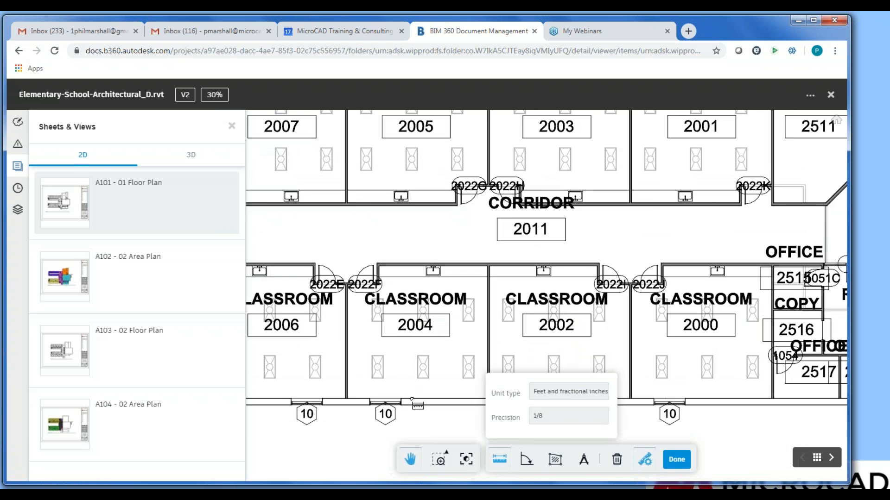
left_click(412, 399)
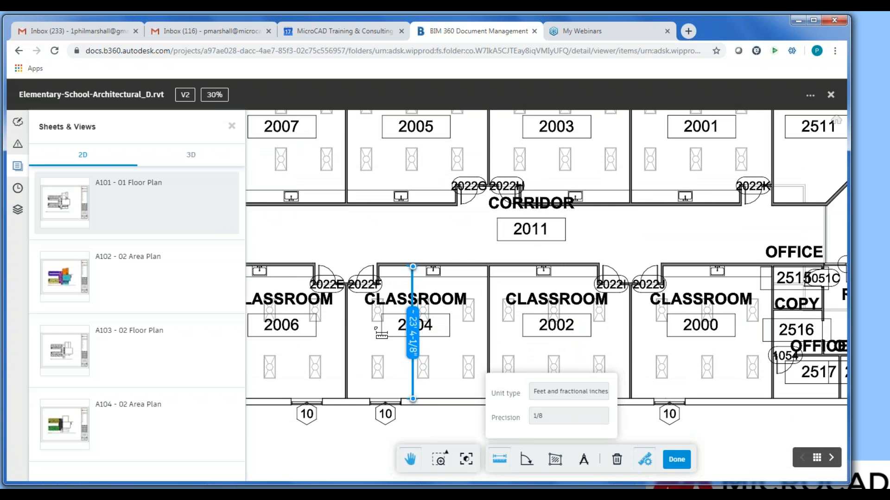
Step: Measure the area of classroom 2004 by picking its wall corners, and leave measuring mode
left_click(554, 460)
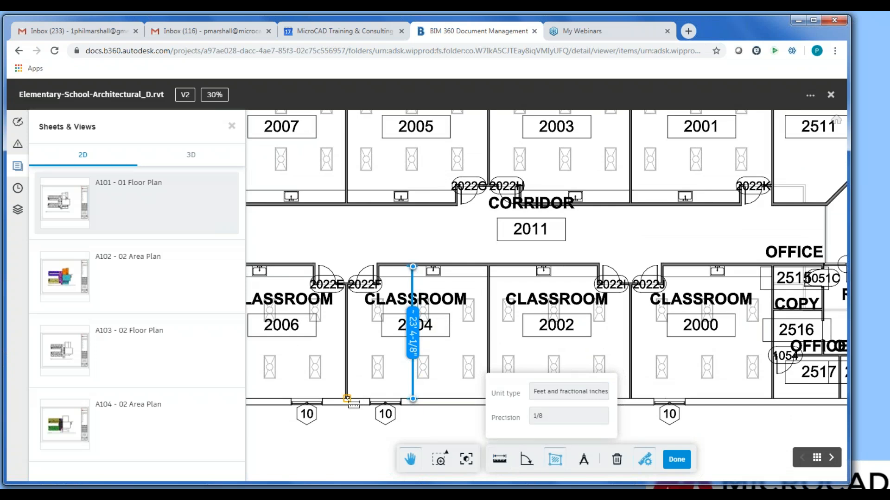
left_click(347, 398)
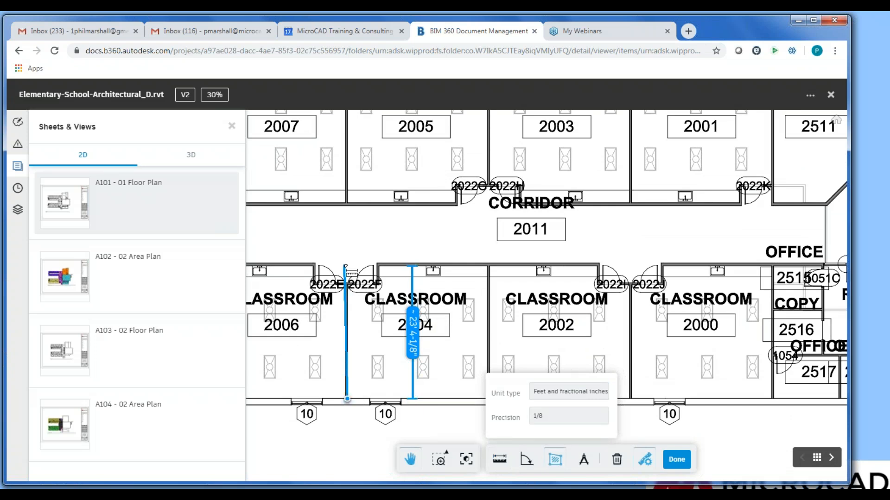
key("Escape")
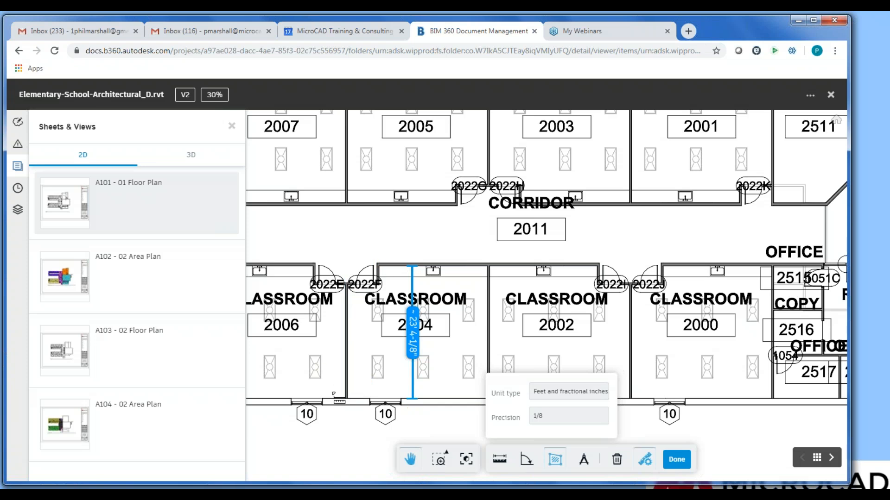
left_click(347, 399)
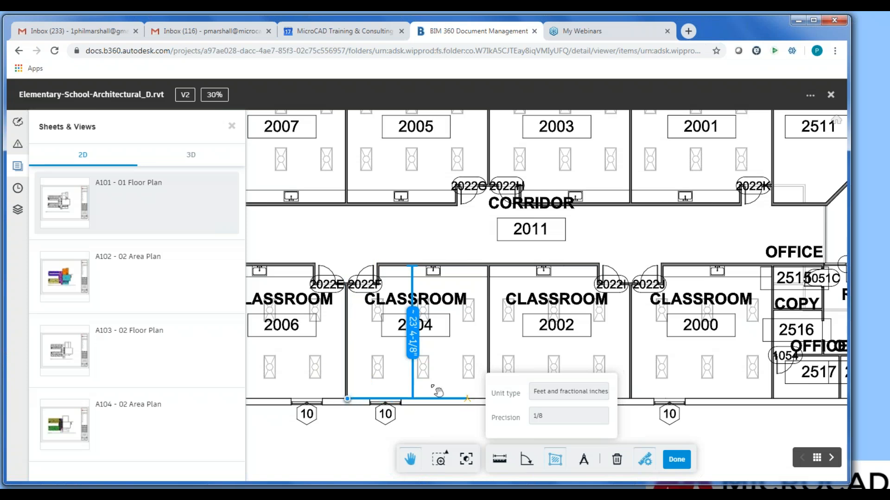
middle_click_drag(433, 386, 392, 374)
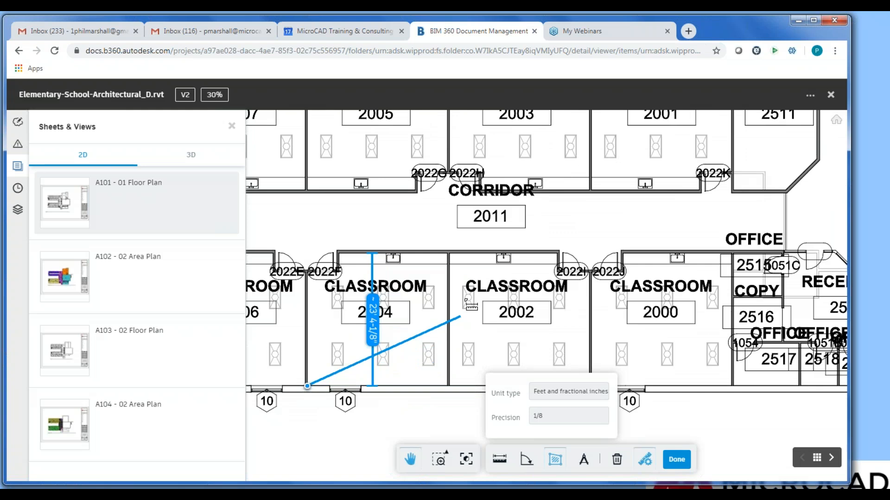
left_click(449, 386)
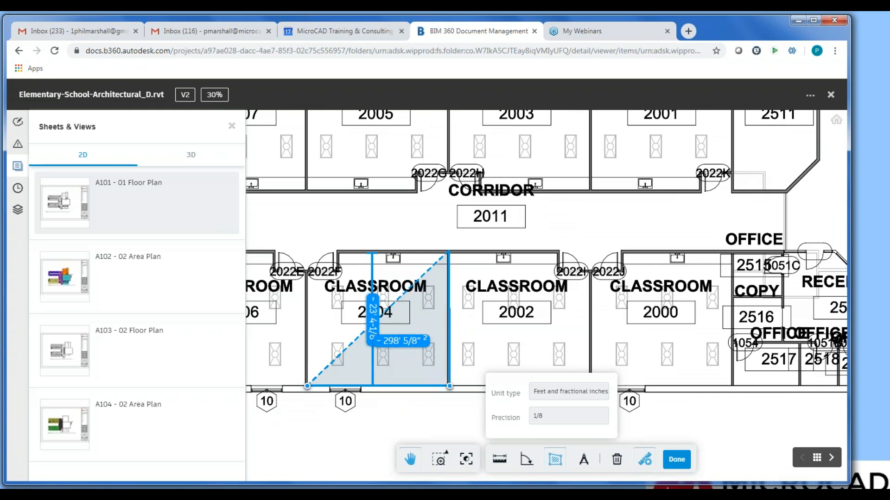
left_click(449, 251)
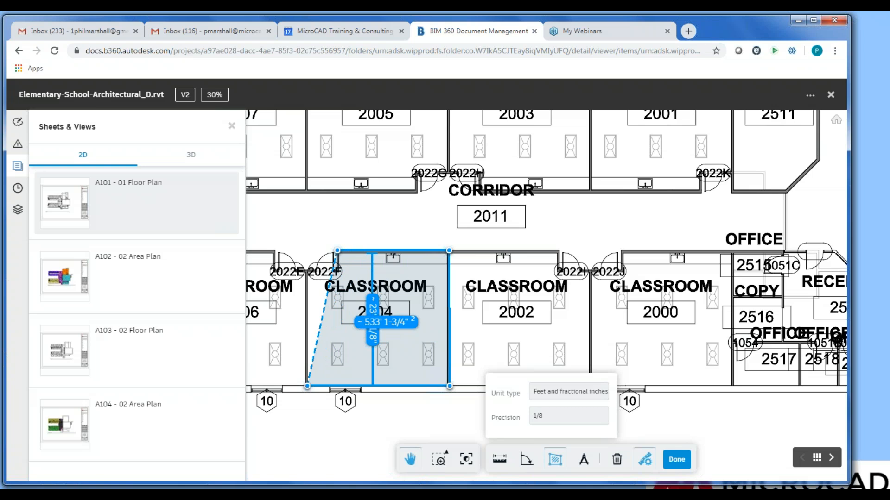
left_click(337, 252)
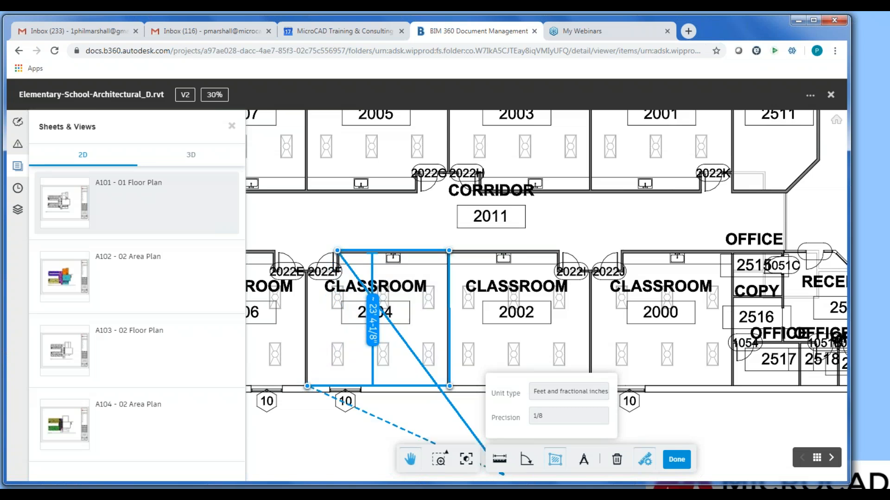
left_click(678, 460)
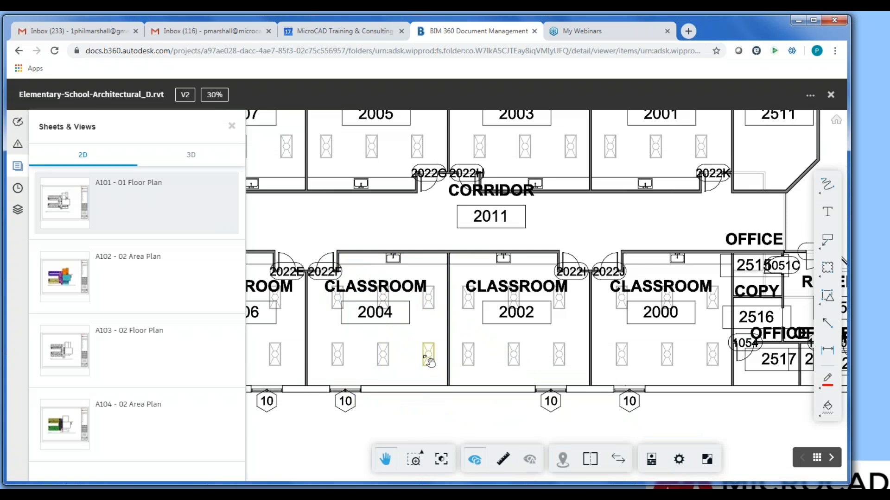
Step: Open the {3D} view with its model browser and expand Roofs down to the Generic - 12" basic roofs
left_click(192, 155)
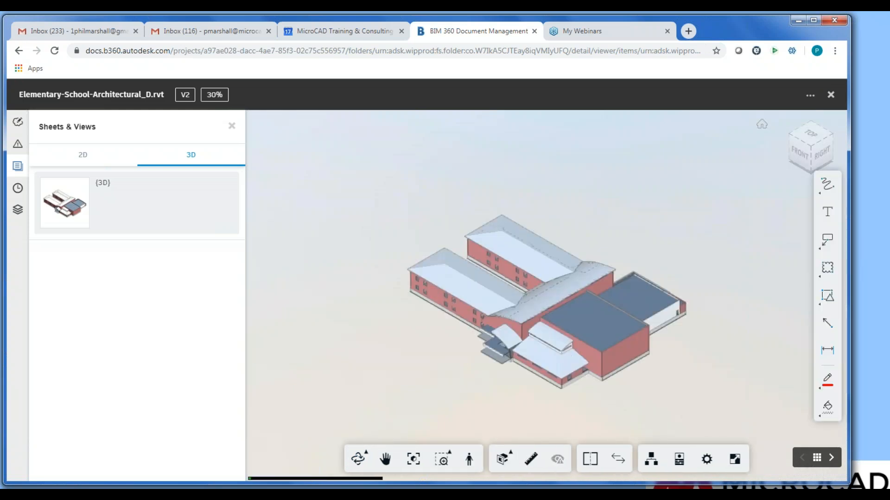
left_click(650, 460)
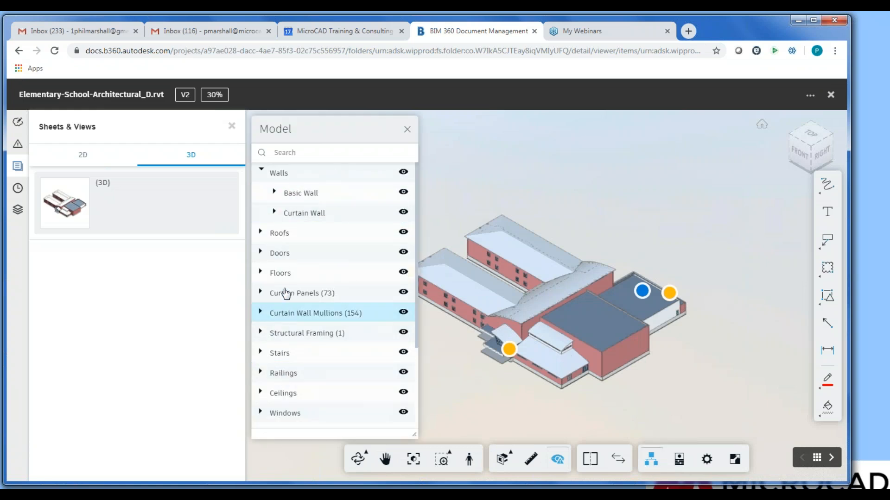
left_click(261, 233)
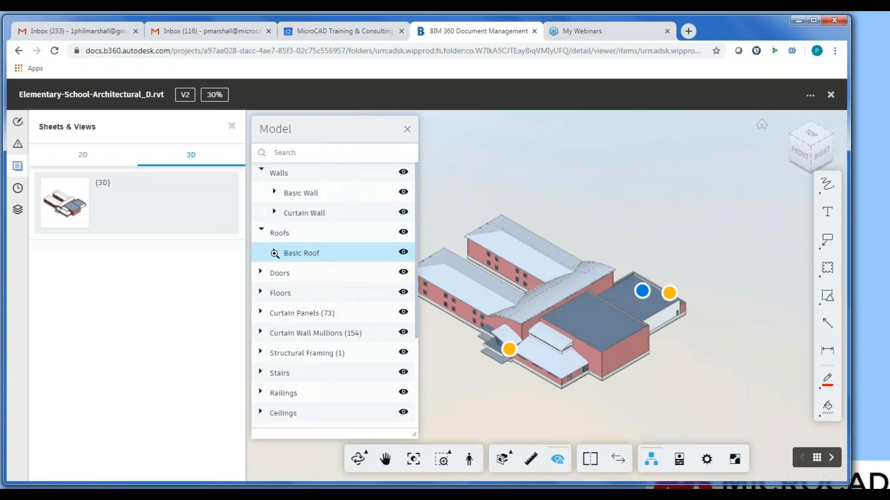
left_click(275, 253)
left_click(287, 274)
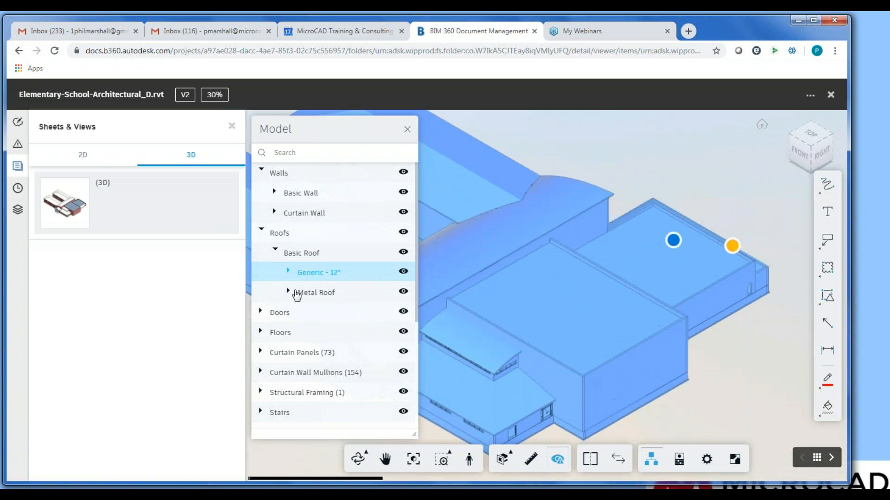
left_click(288, 272)
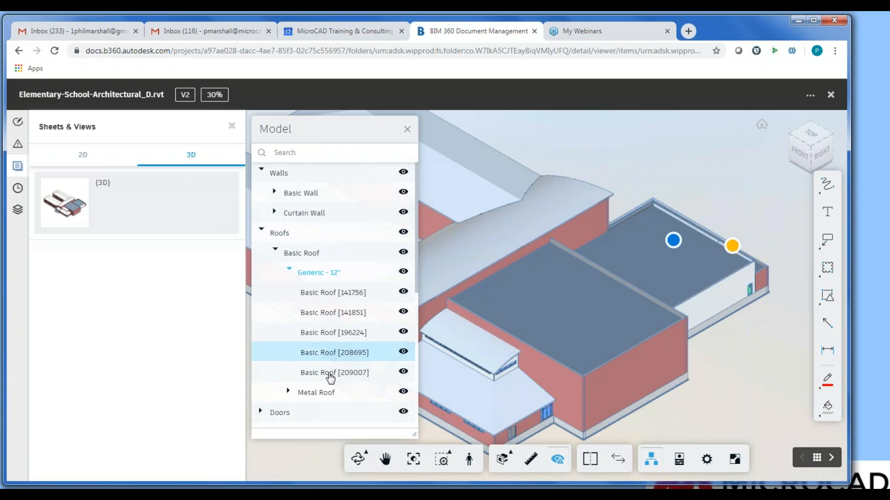
Step: Expand the Metal Roof group, and select and hide Basic Roof [141756] under Generic - 12"
scroll(325, 362, "down", 3)
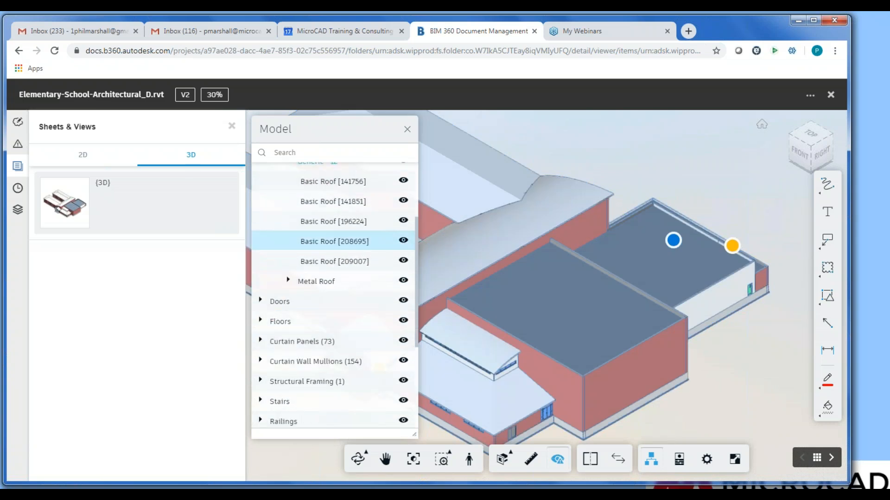
left_click(289, 280)
scroll(328, 318, "down", 3)
scroll(324, 306, "down", 2)
scroll(322, 294, "up", 7)
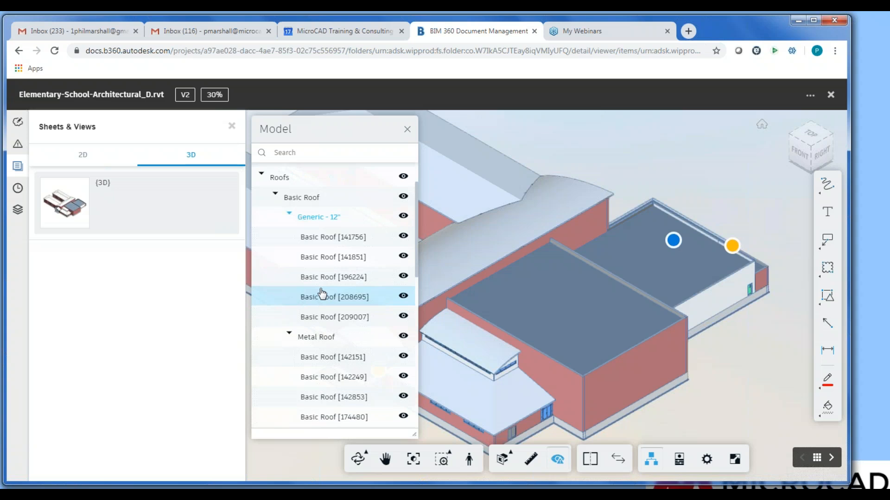
left_click(329, 240)
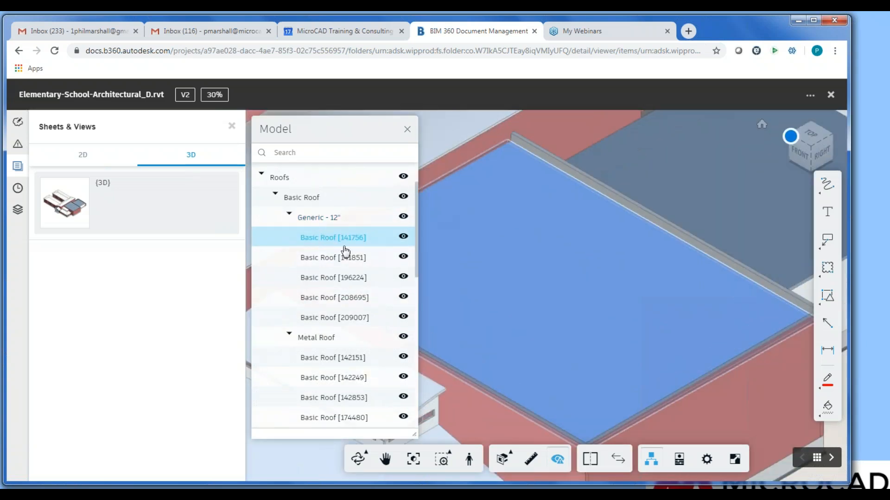
left_click(403, 238)
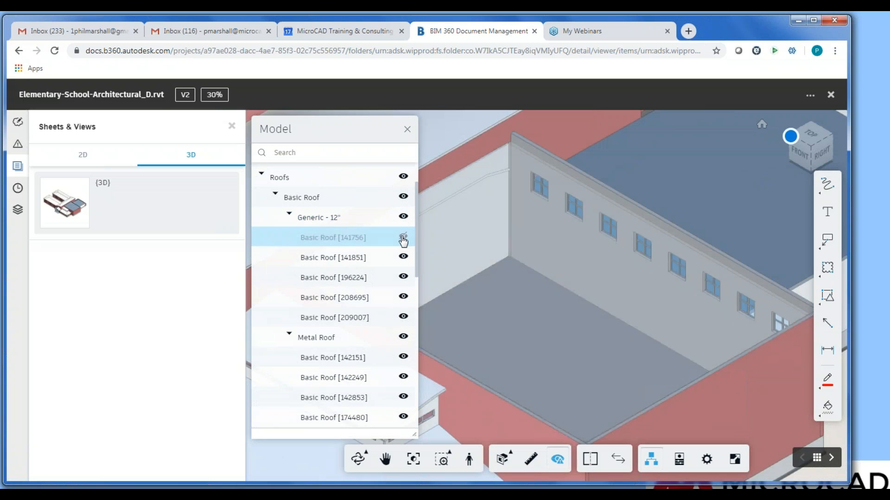
Step: Select Basic Roof [209007], review its constraints, dimensions, phasing and analytical properties, and close the properties and the model browser
double_click(335, 318)
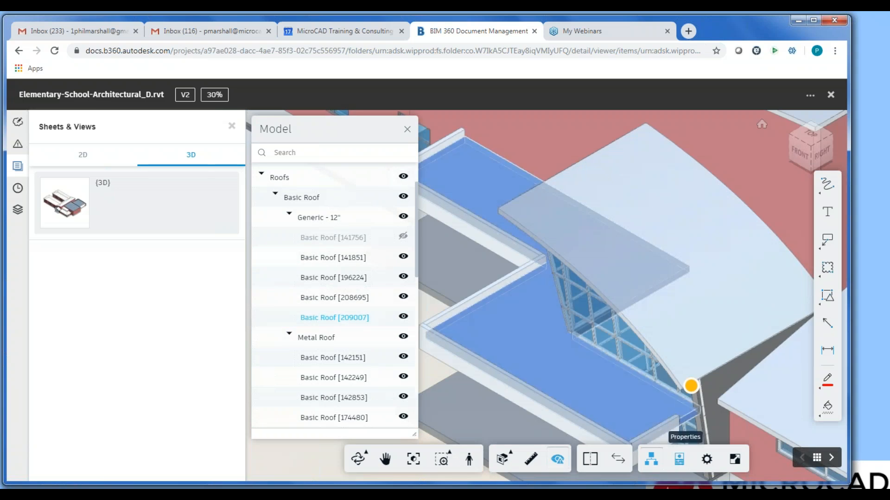
left_click(678, 460)
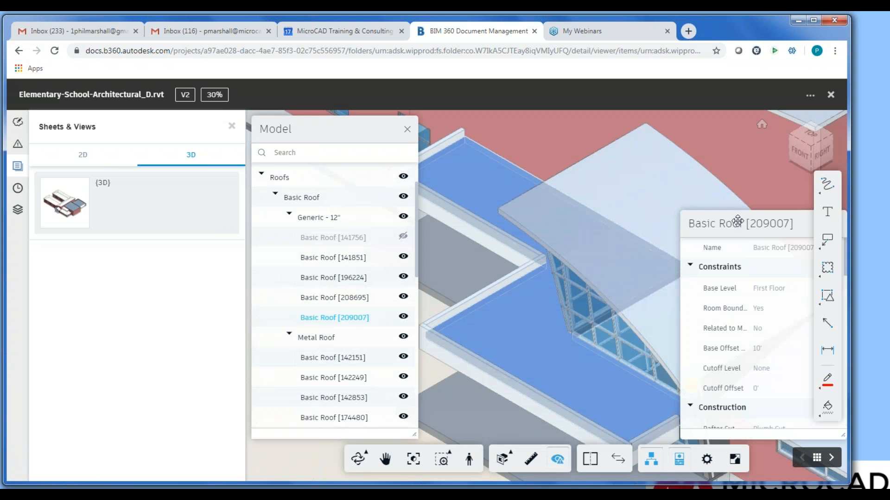
scroll(740, 311, "down", 5)
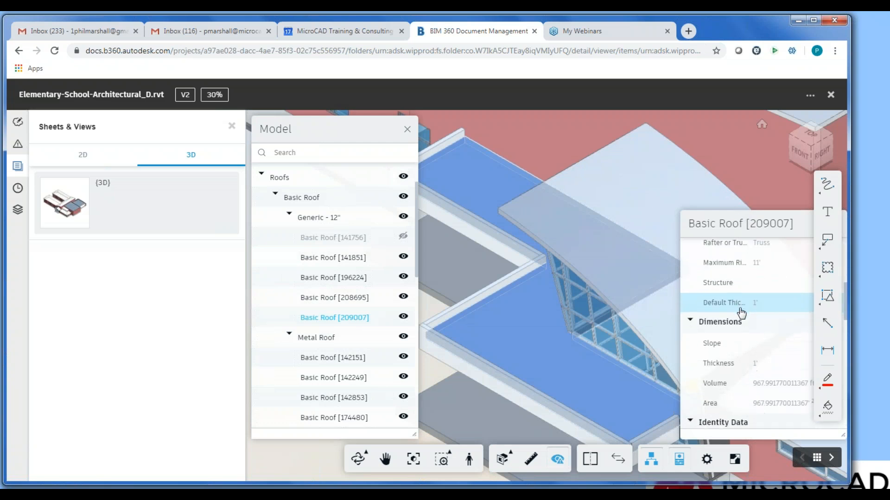
scroll(740, 310, "up", 2)
scroll(740, 310, "down", 2)
scroll(740, 309, "up", 2)
scroll(739, 310, "down", 6)
scroll(739, 310, "down", 3)
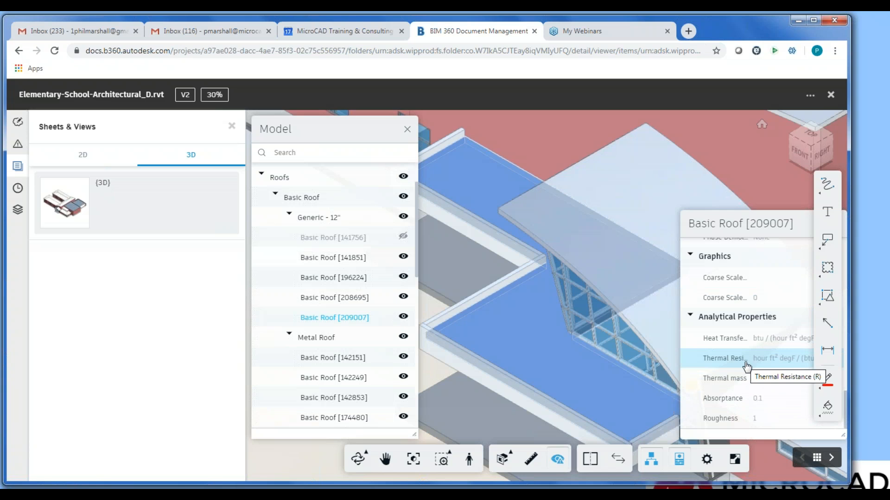
scroll(742, 367, "up", 8)
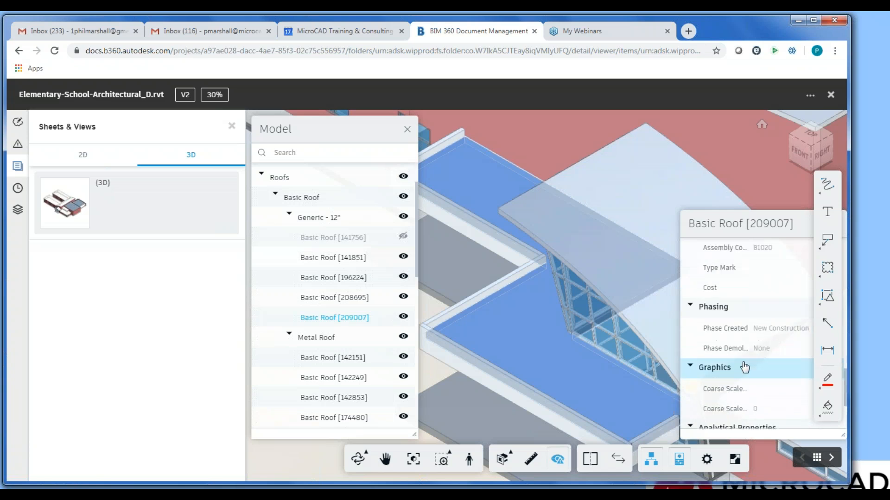
left_click_drag(802, 223, 765, 193)
left_click(768, 192)
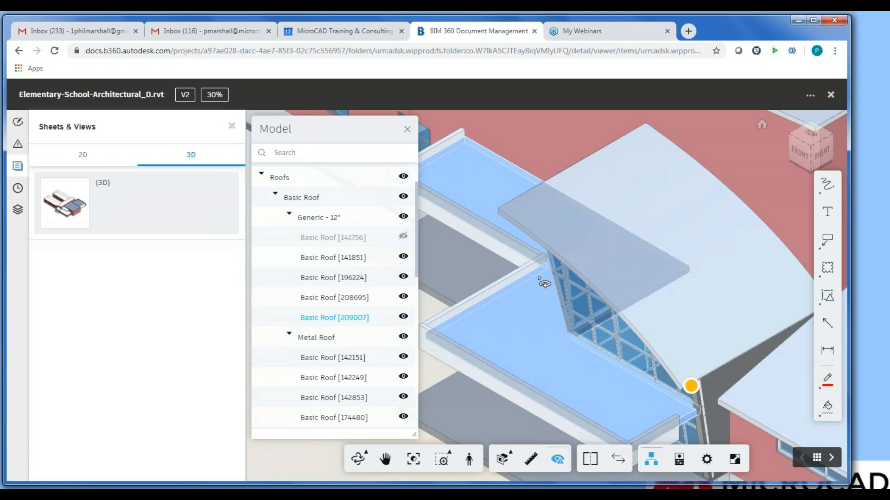
left_click(407, 131)
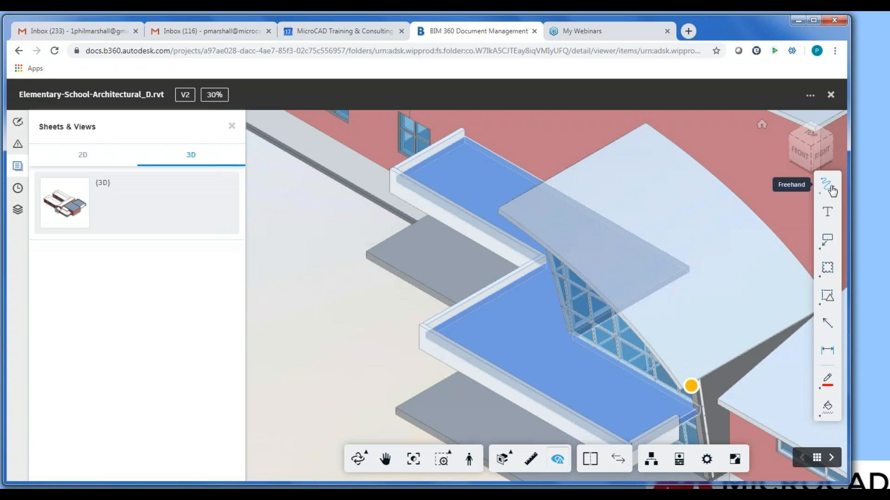
Step: Try a callout markup reading "check this" near the canopy roof, look at its visibility options, and discard it
left_click(827, 240)
mouse_move(340, 299)
left_mouse_down()
mouse_move(461, 286)
mouse_move(533, 255)
mouse_move(526, 268)
mouse_move(339, 363)
mouse_move(340, 384)
mouse_move(470, 372)
mouse_move(507, 334)
left_mouse_up()
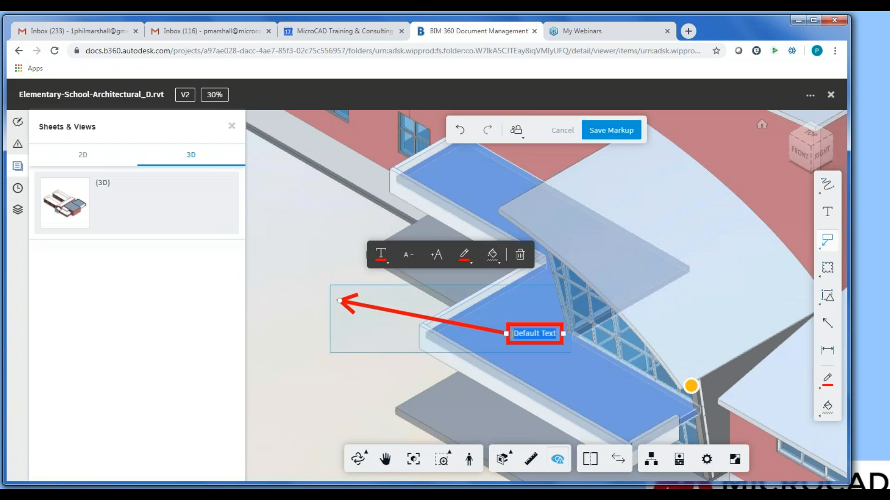
type("check this")
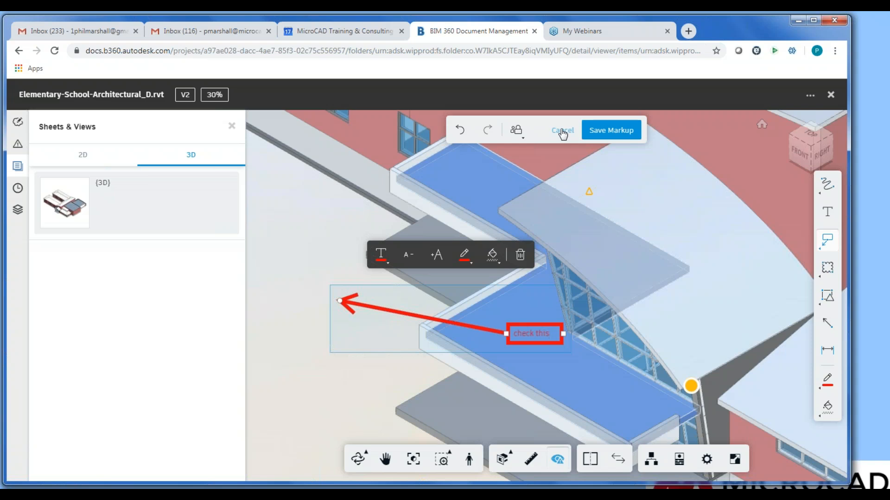
left_click(516, 131)
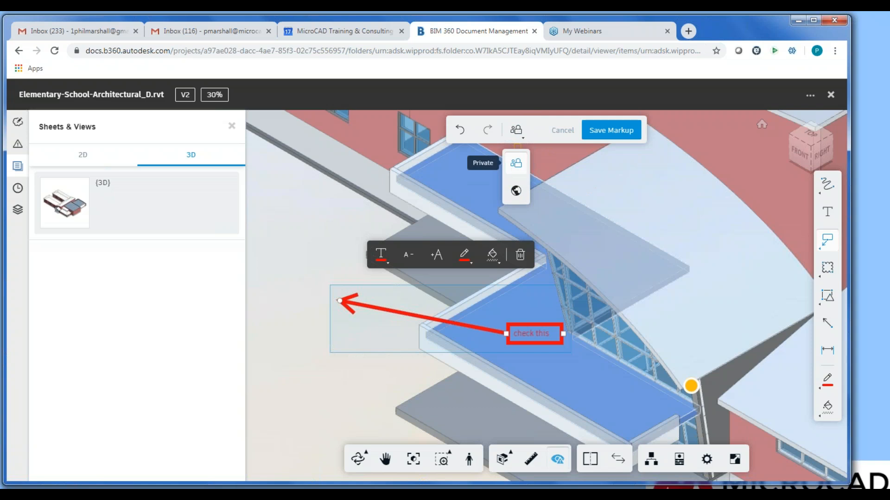
left_click(562, 134)
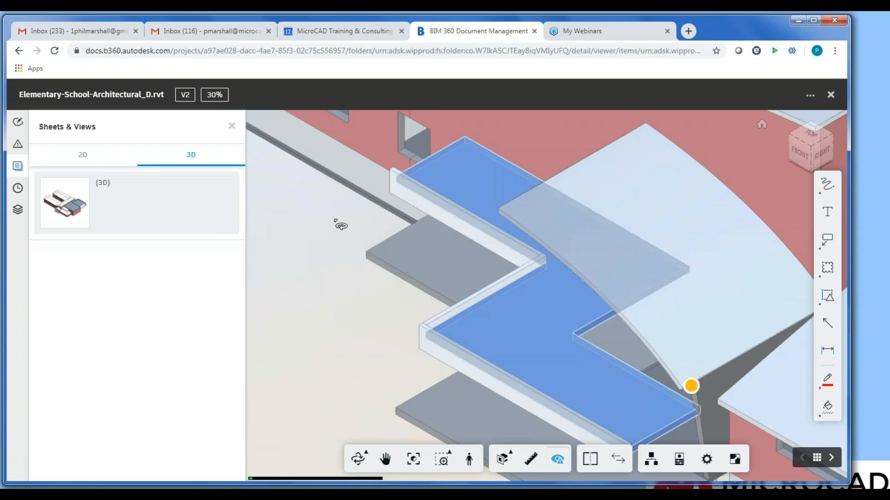
Step: Browse the saved markups and examine the electrical risers markup on sheet A101 - 01 Floor Plan in its surroundings
left_click(17, 122)
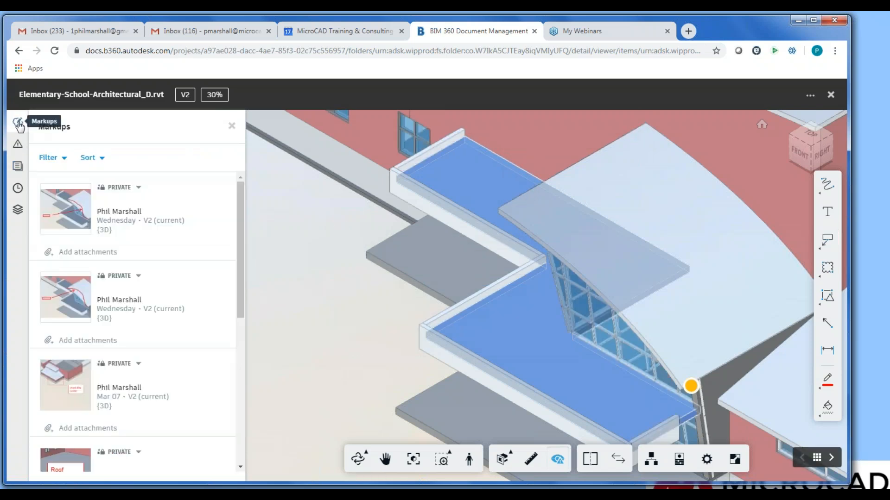
left_click_drag(239, 214, 226, 371)
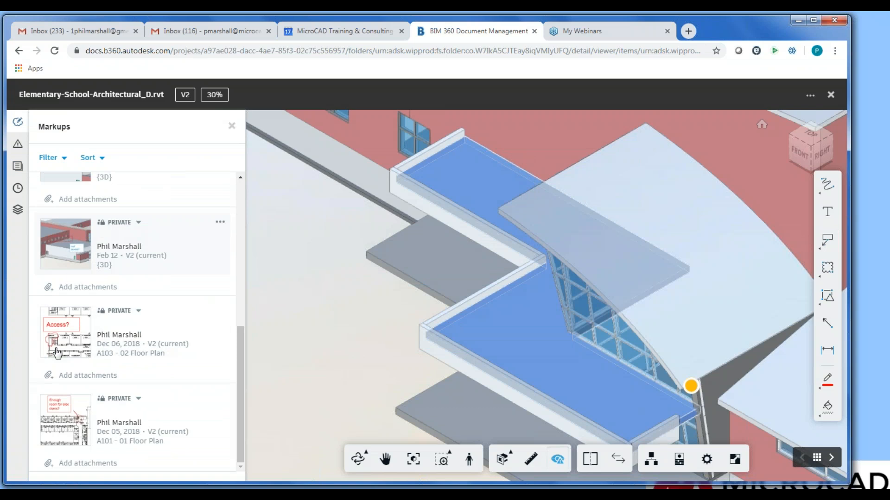
left_click(64, 425)
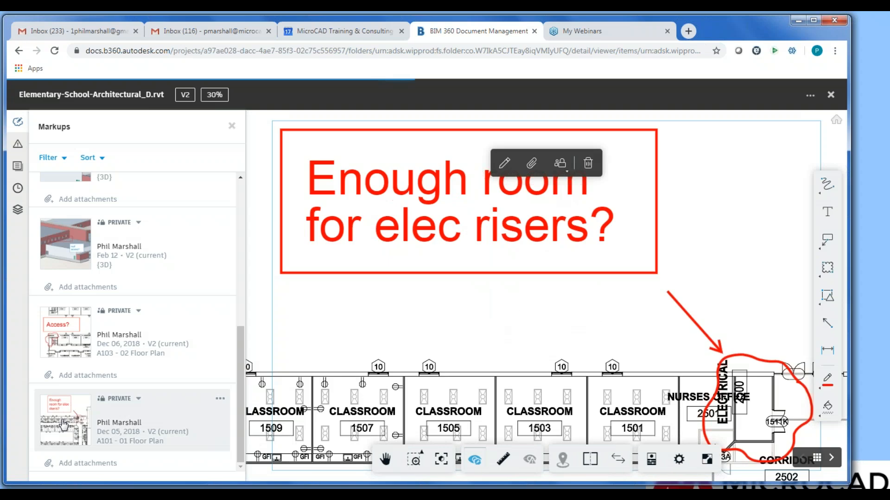
scroll(430, 358, "down", 3)
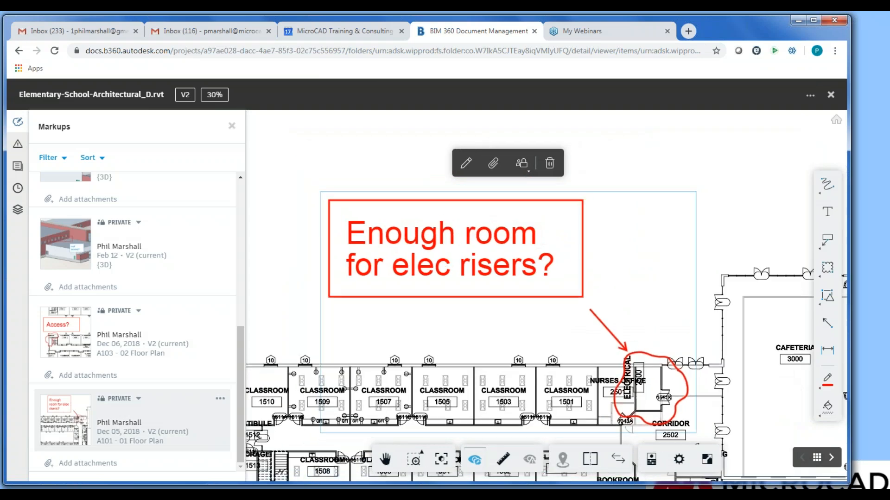
scroll(426, 340, "down", 3)
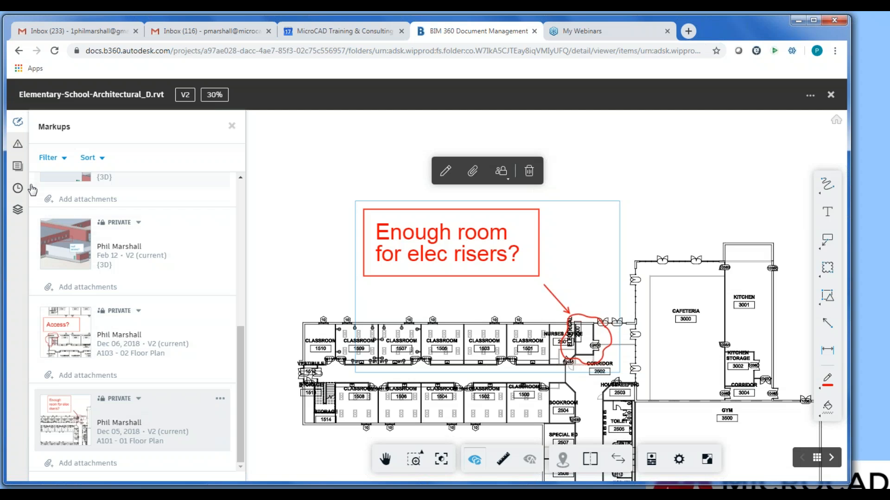
Step: Open the issue "Check wind resistance of door" and examine its location in the model and its details and description
left_click(17, 147)
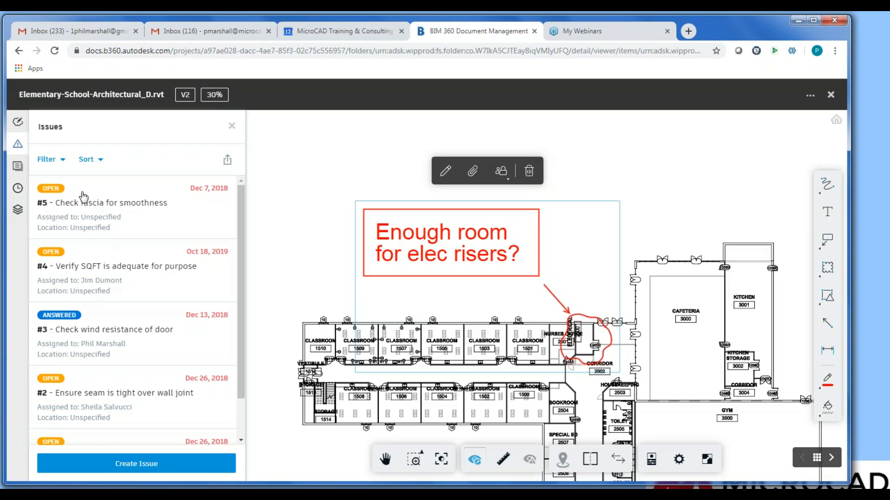
left_click(60, 320)
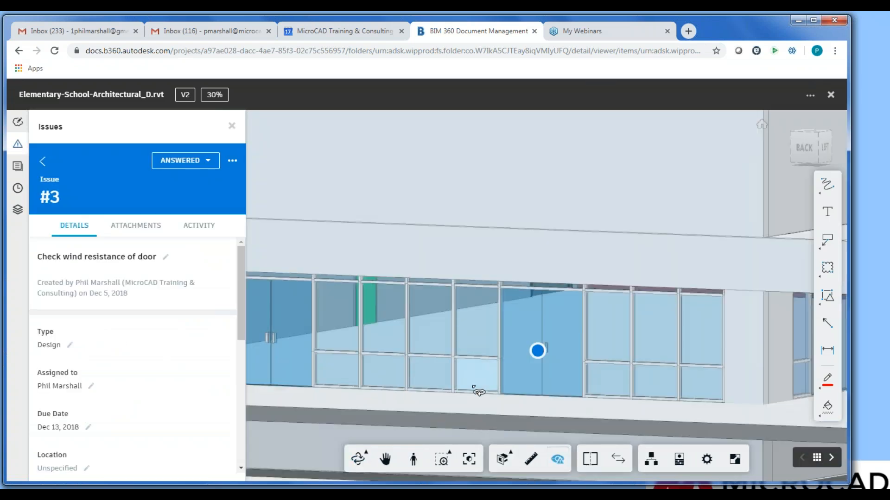
scroll(525, 383, "down", 5)
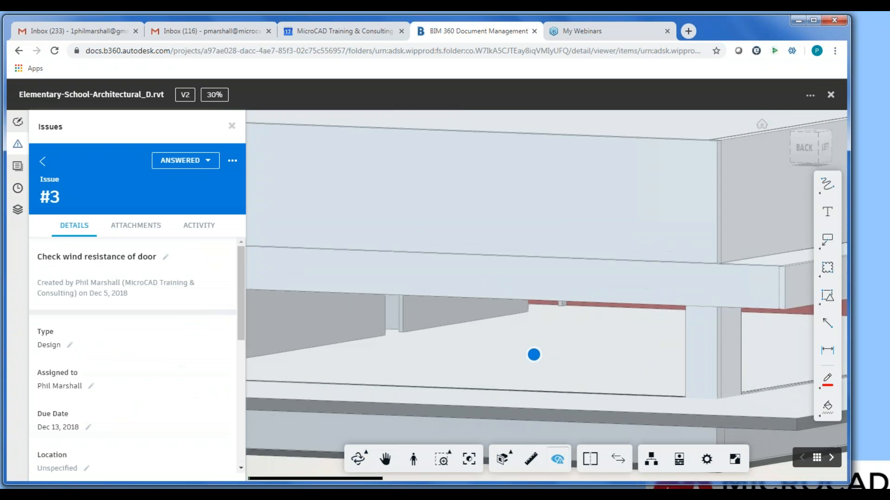
scroll(512, 376, "down", 1)
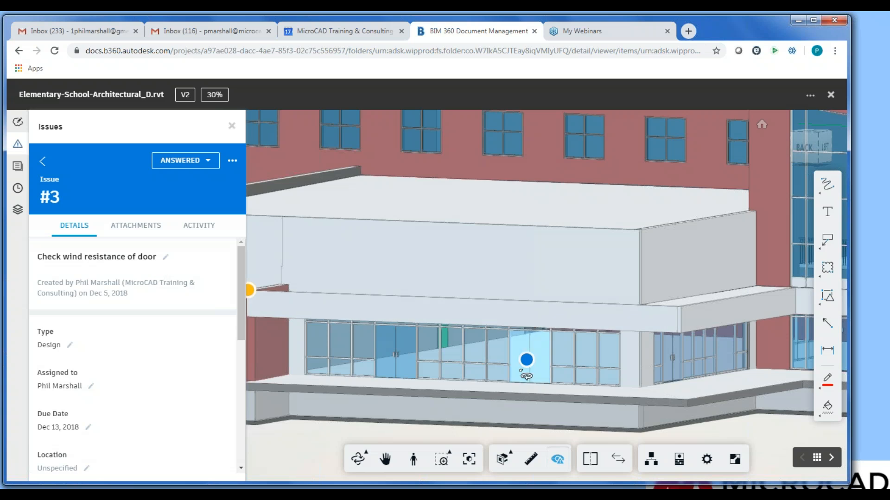
scroll(214, 388, "down", 6)
left_click_drag(214, 397, 212, 394)
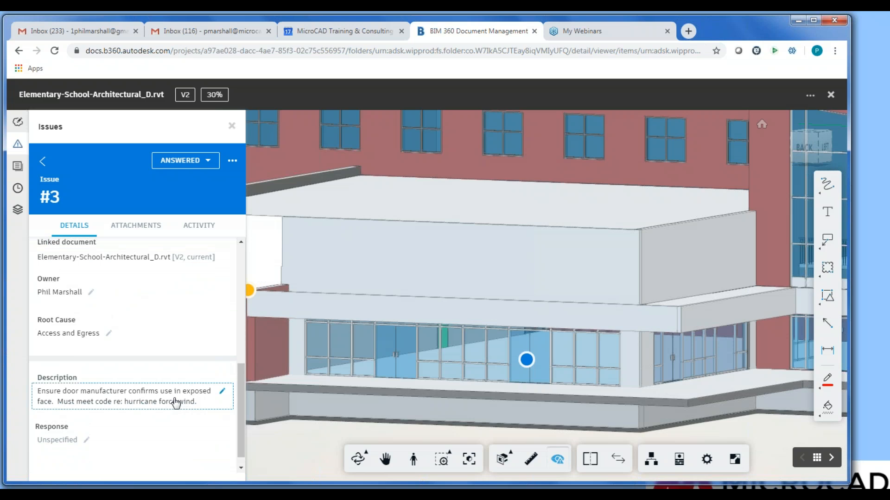
left_click_drag(238, 388, 259, 309)
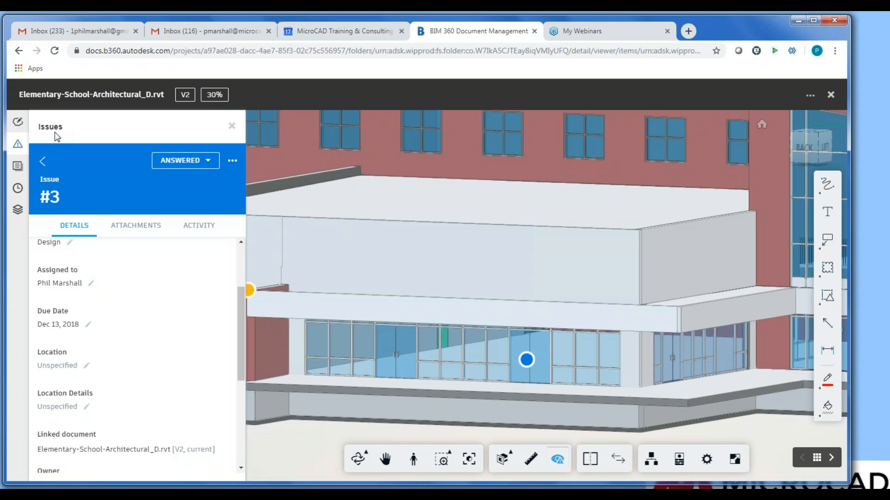
Step: Leave the model to review the project-wide issues list, and return to the project folders
left_click(831, 95)
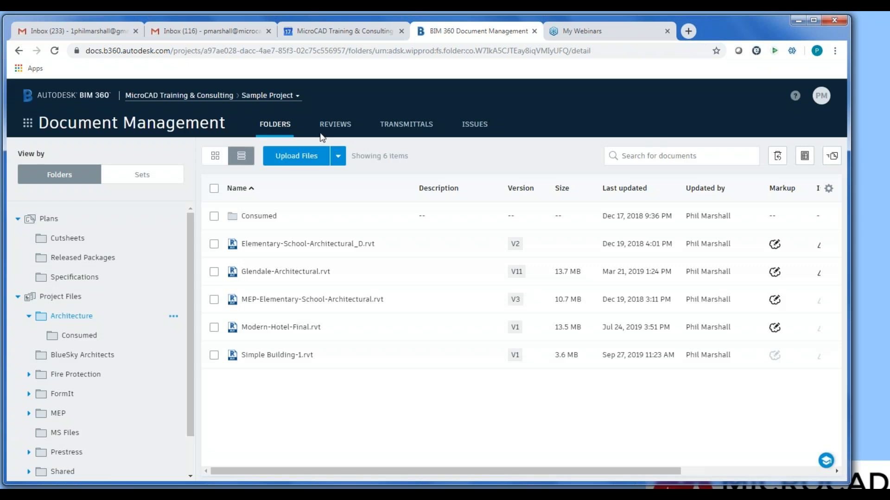
left_click(480, 127)
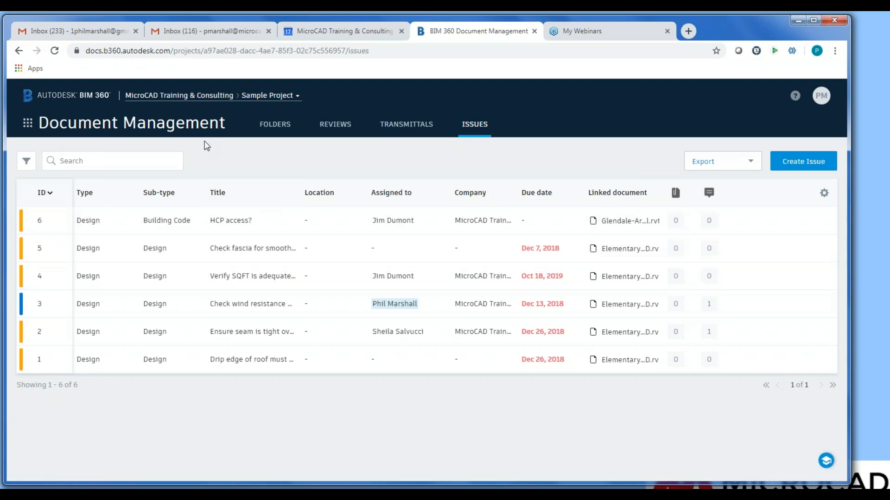
left_click(276, 129)
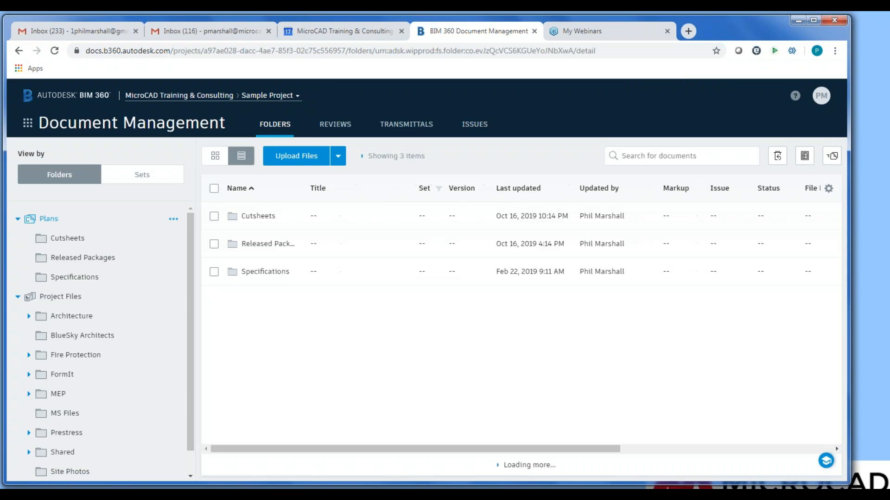
Step: Reopen the 3D view of Elementary-School-Architectural_D.rvt from the Architecture folder, review its version history, and close the history
left_click(66, 319)
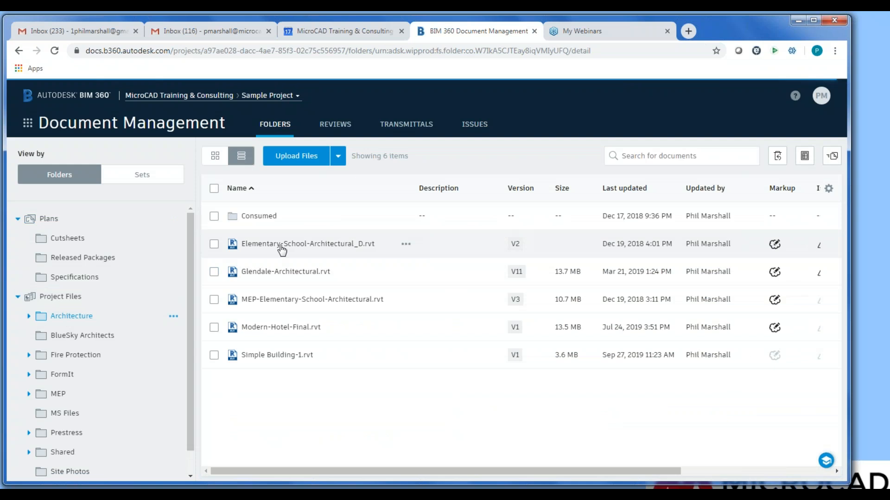
left_click(280, 244)
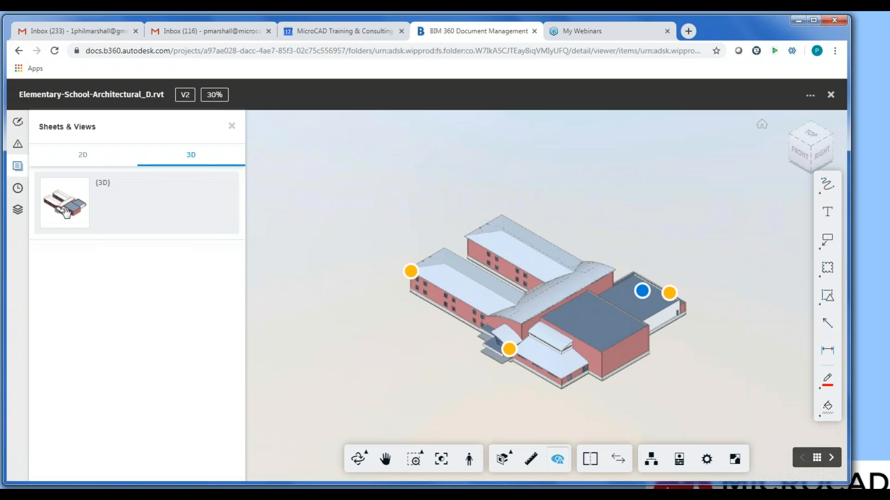
left_click(18, 190)
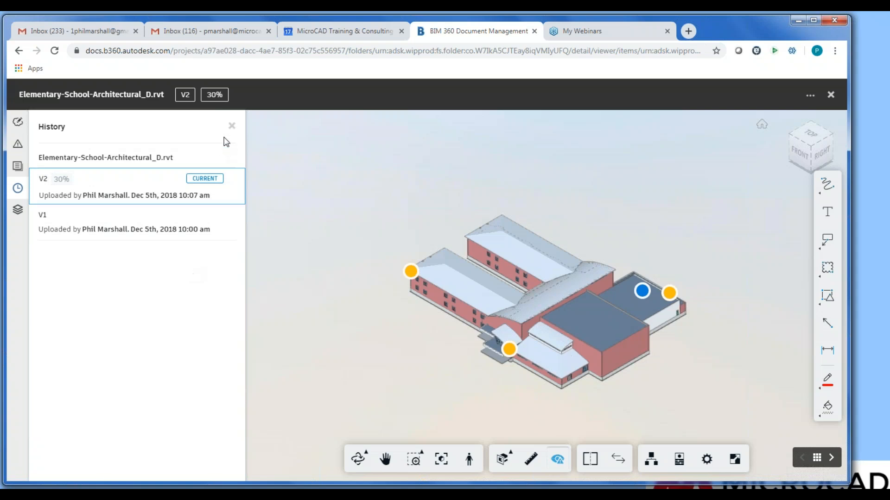
left_click(231, 127)
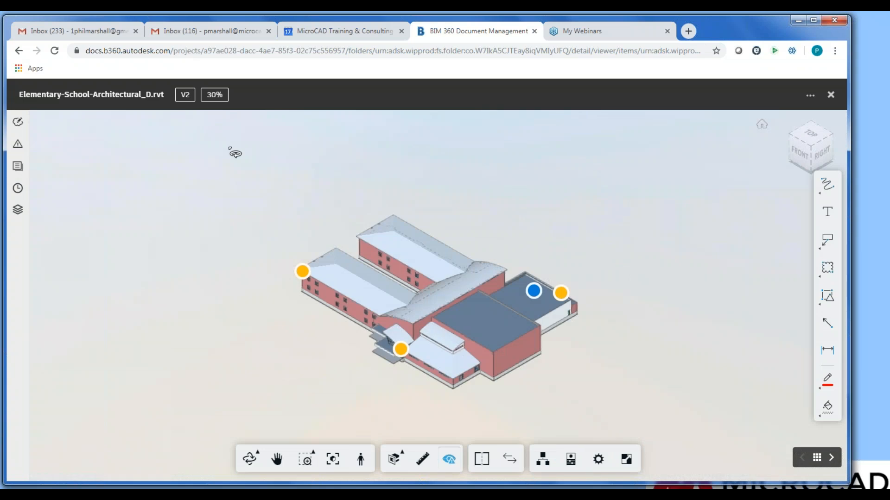
Step: Compare the {3D} views of versions v2 and v1 of the school model, and examine the changed wall and door
left_click(510, 460)
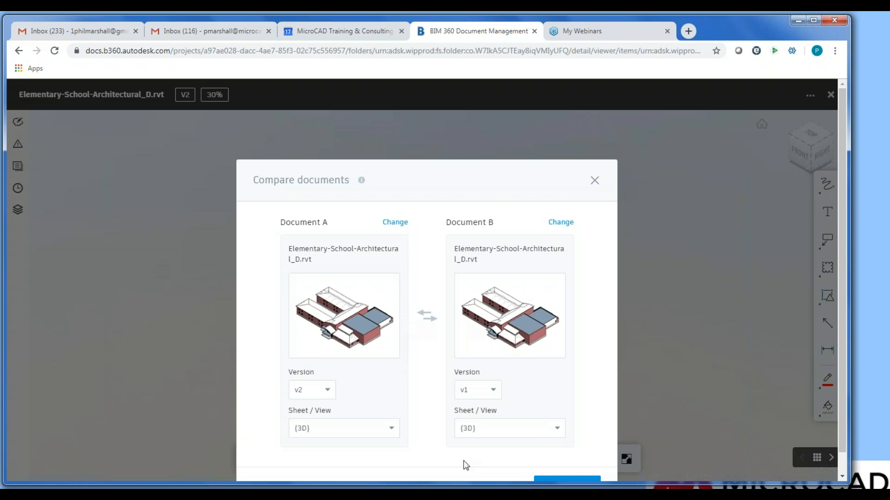
left_click(562, 481)
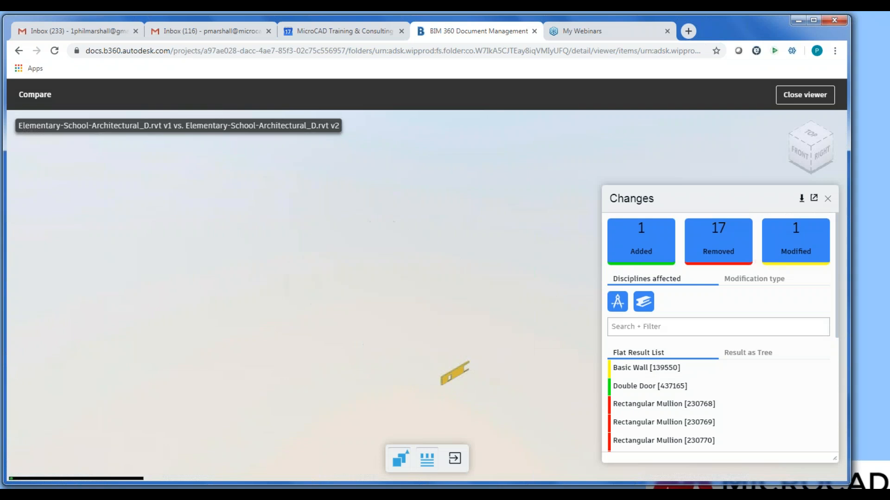
scroll(458, 391, "up", 4)
middle_click_drag(459, 391, 385, 277)
scroll(397, 250, "up", 5)
left_click_drag(391, 281, 392, 284)
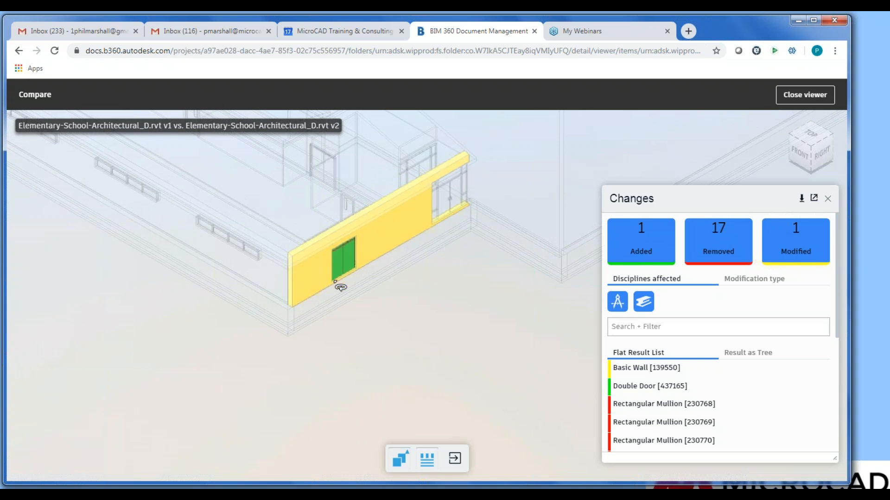
scroll(344, 260, "up", 2)
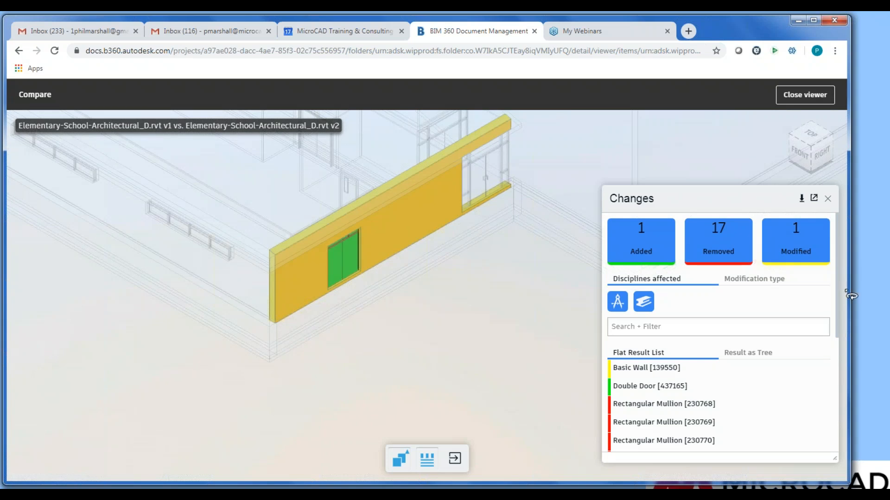
Step: Examine the listed changes for System Panels [207103], [230677], [230721] and [230753] and their locations on the wall
scroll(839, 294, "down", 1)
left_click_drag(836, 309, 837, 424)
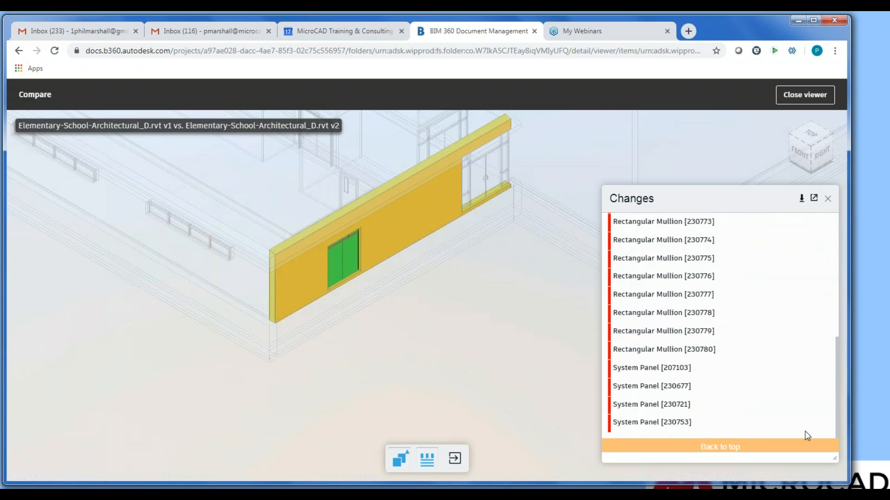
left_click(648, 372)
left_click(647, 391)
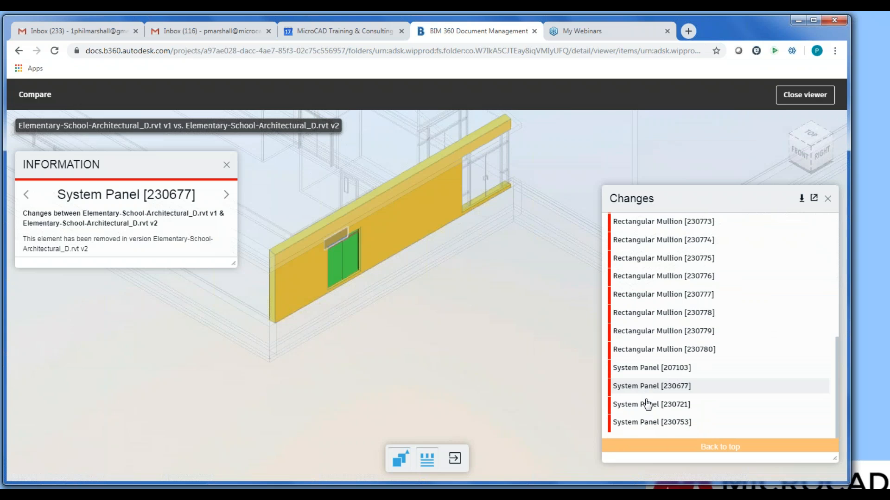
left_click(649, 408)
left_click(648, 426)
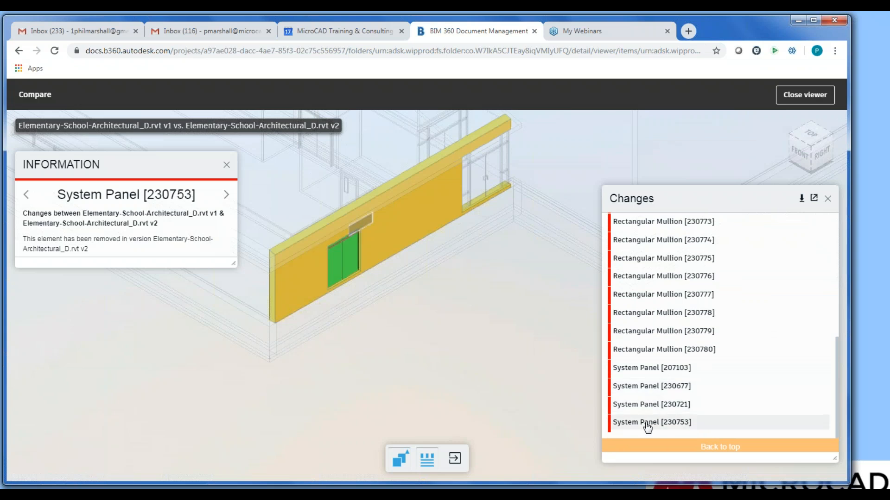
left_click(648, 408)
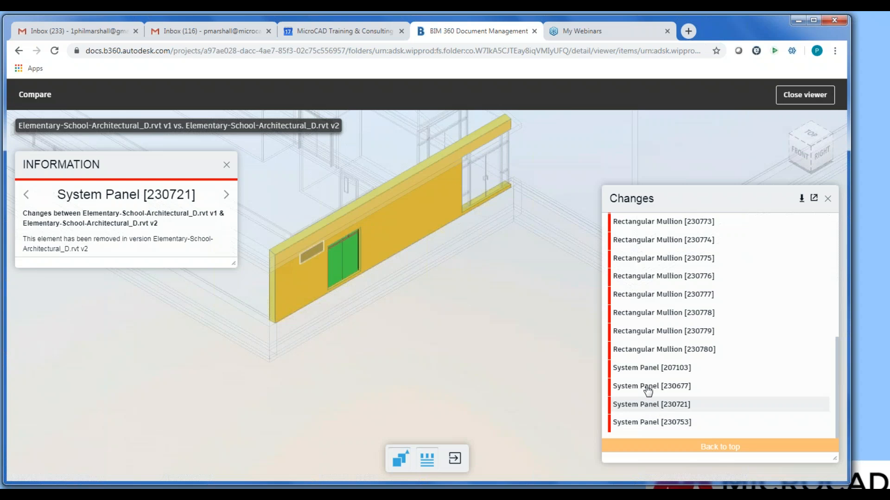
left_click(649, 388)
left_click(651, 369)
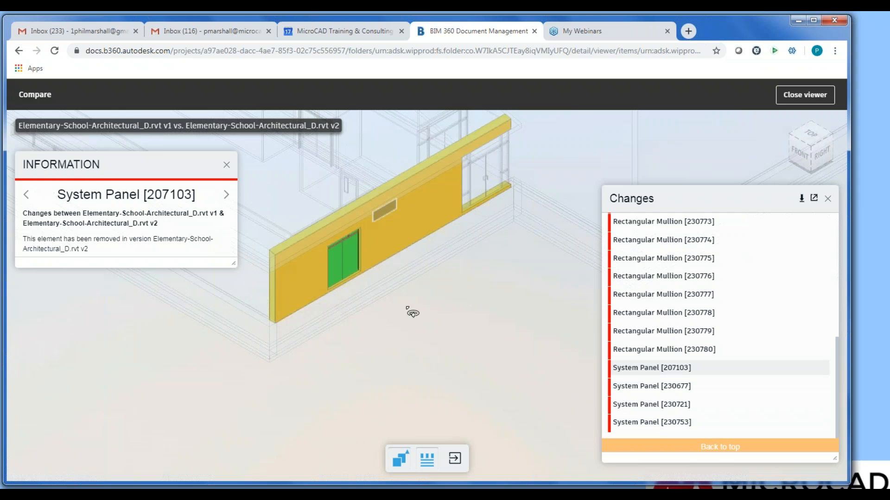
Step: Examine the changed wall within the whole building, and close the element information and the comparison to return to the Architecture folder
scroll(413, 312, "down", 6)
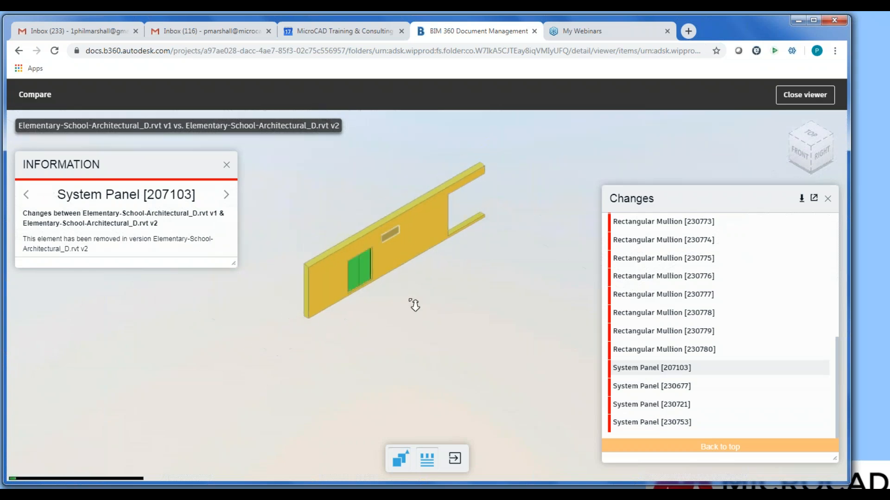
left_click_drag(458, 318, 451, 359)
scroll(447, 355, "up", 5)
scroll(438, 344, "up", 3)
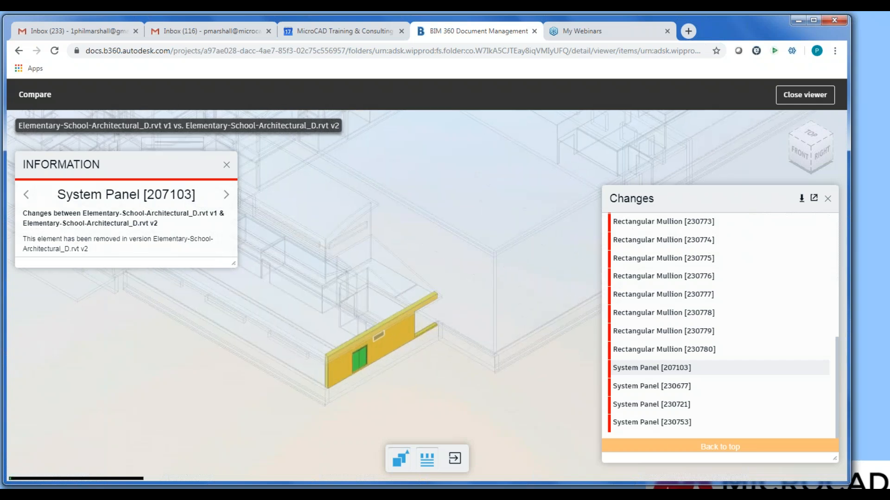
left_click(226, 167)
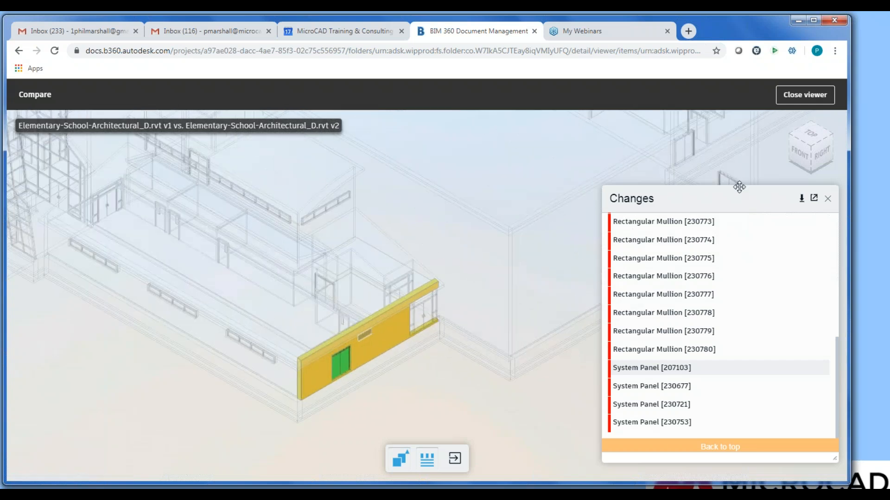
left_click(818, 98)
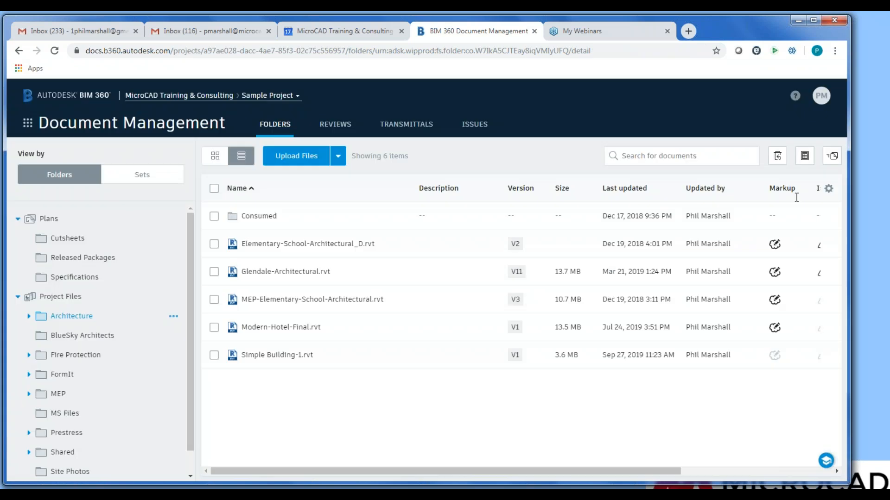
Step: Open Elementary-School-Architectural_D.rvt with its version history, and examine the front corner wall of the building in V2
left_click(284, 246)
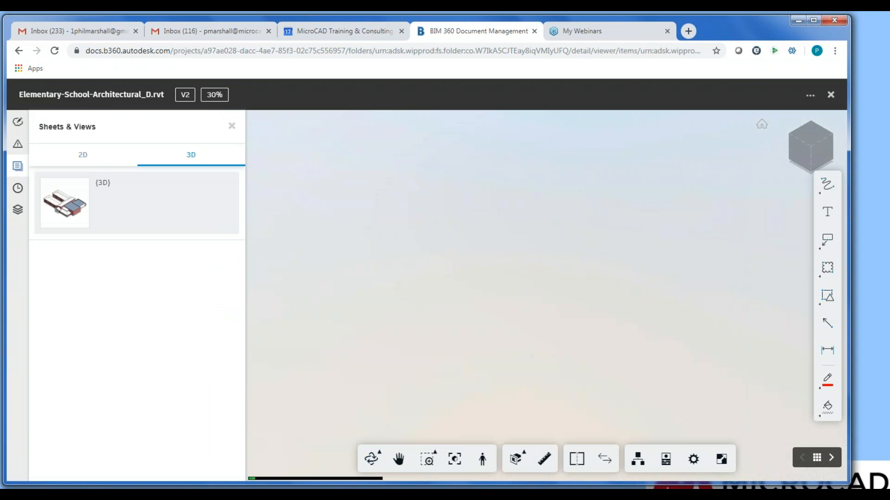
left_click(18, 190)
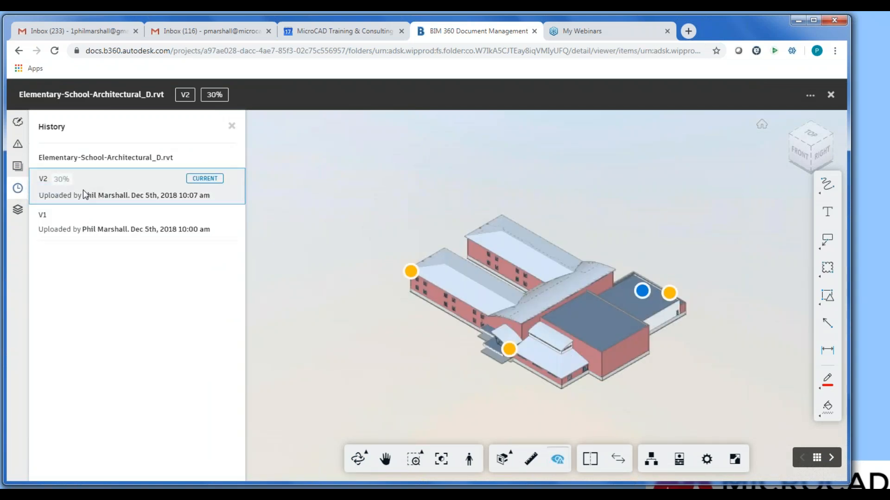
scroll(566, 379, "up", 3)
scroll(578, 392, "up", 3)
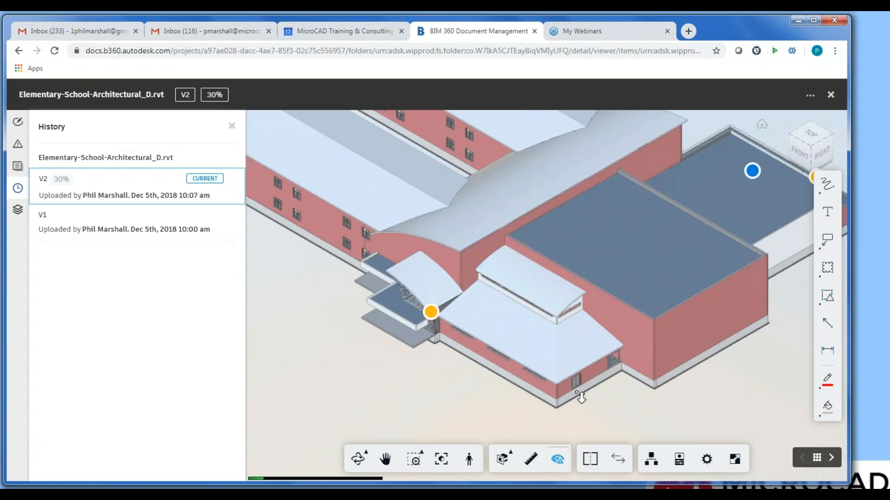
Step: Open V1 of the model from the history, examine the same front corner wall, and close the model
left_click(67, 226)
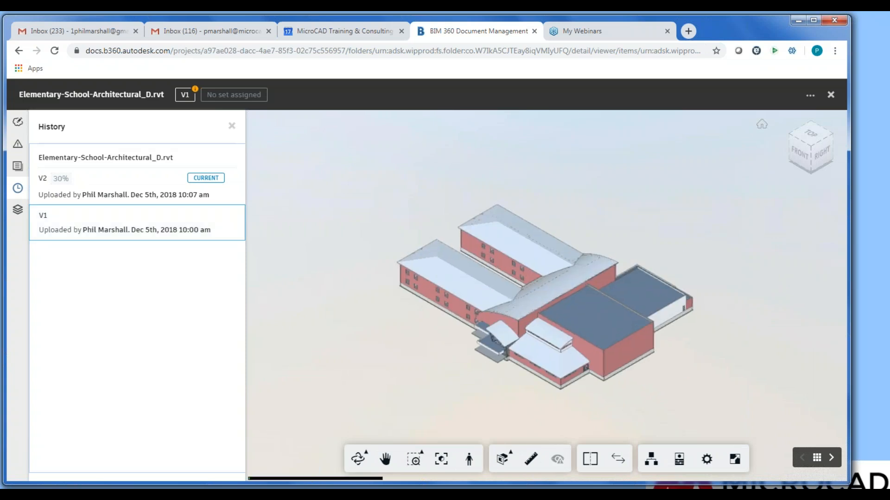
scroll(572, 392, "up", 5)
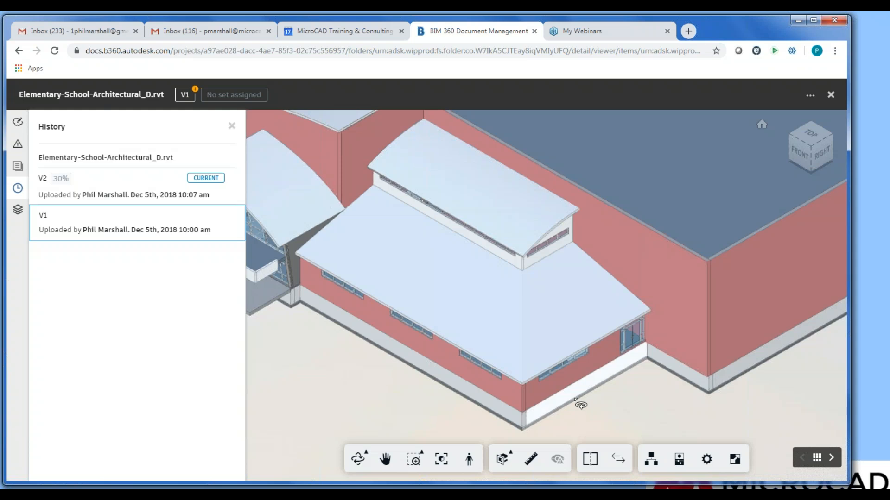
scroll(581, 405, "down", 5)
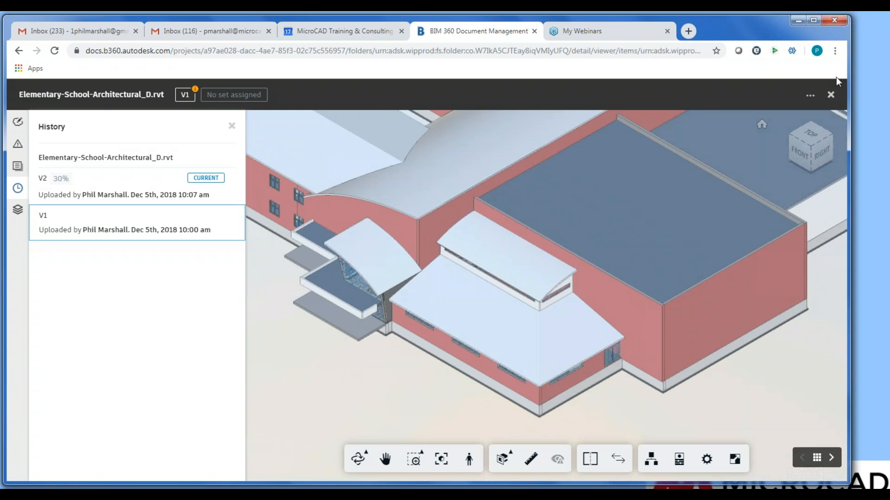
left_click(830, 95)
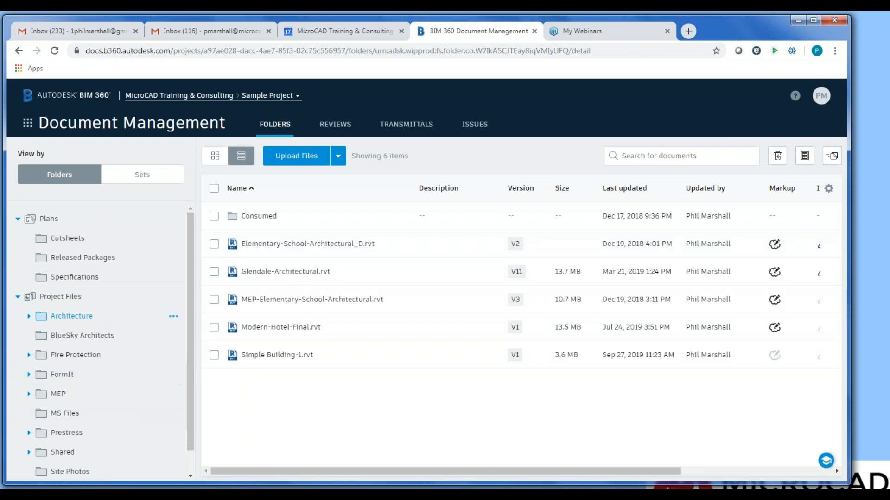
Step: Start a review of Elementary-School-Structure.rvt from the Structure folder, using the Internal Review approval workflow
scroll(189, 382, "down", 1)
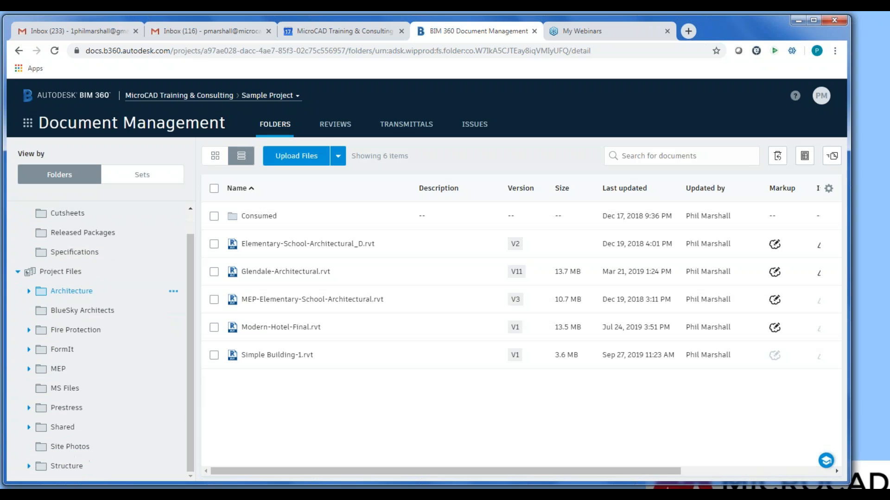
left_click(45, 471)
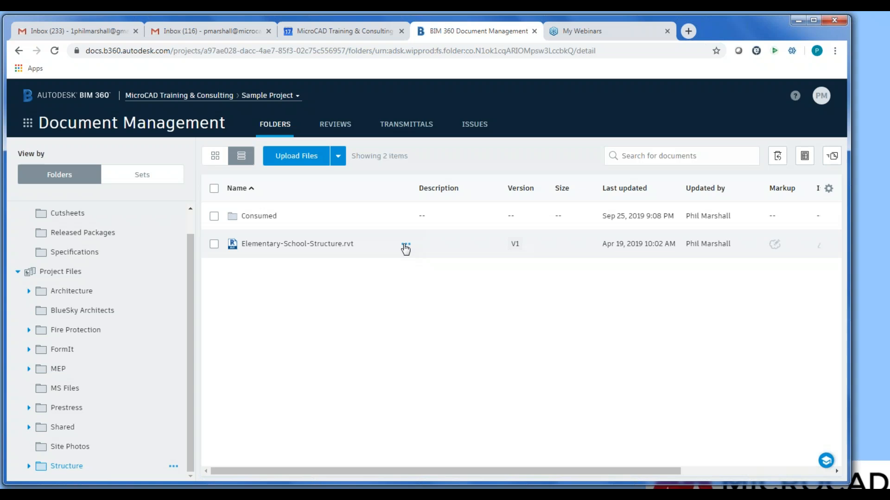
left_click(406, 246)
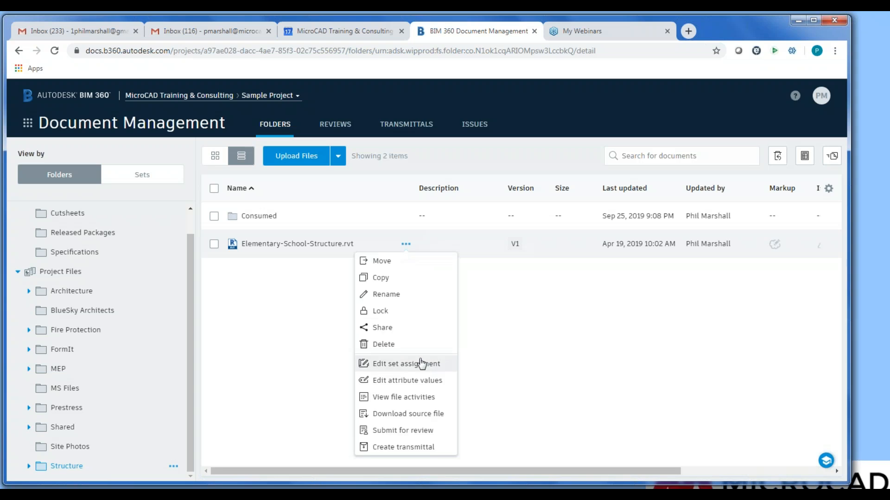
left_click(403, 430)
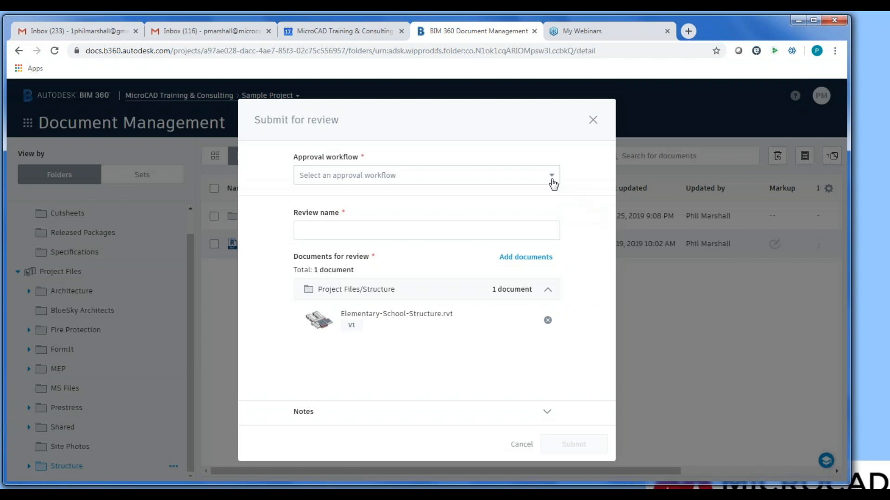
left_click(550, 177)
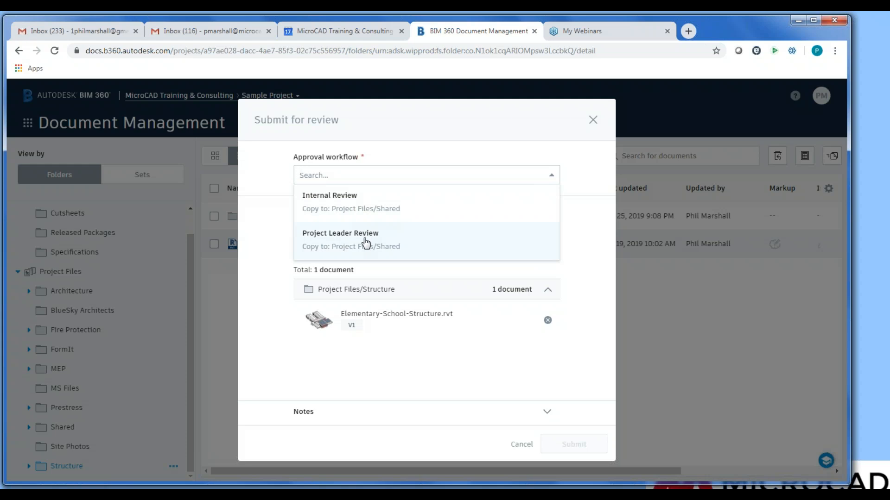
left_click(361, 212)
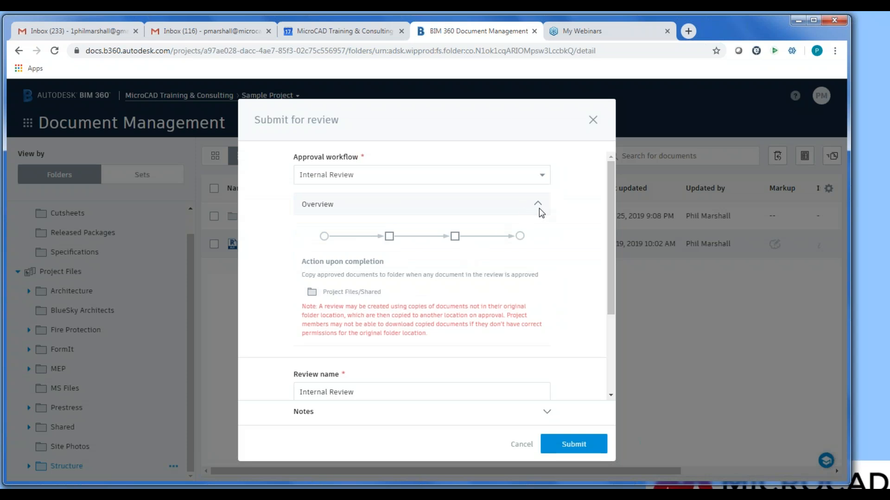
Step: Submit the review with email notification to the preset reviewers, and view the project's list of reviews
left_click_drag(612, 273, 608, 371)
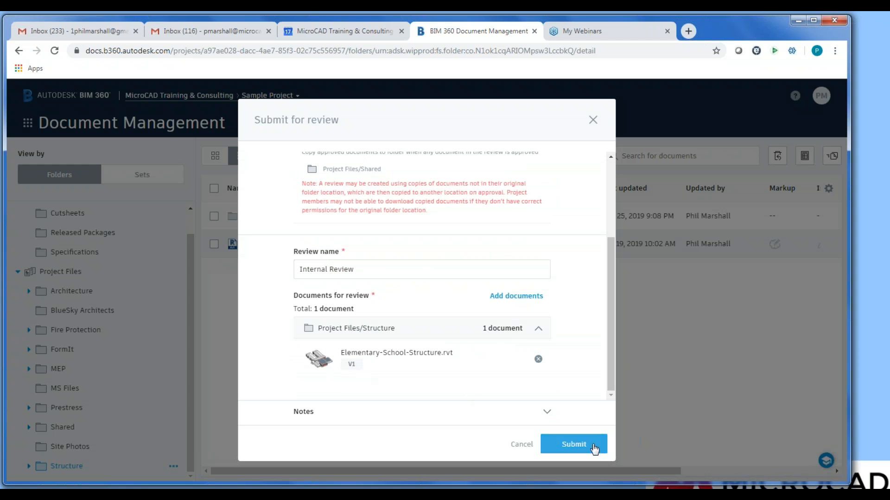
left_click(570, 448)
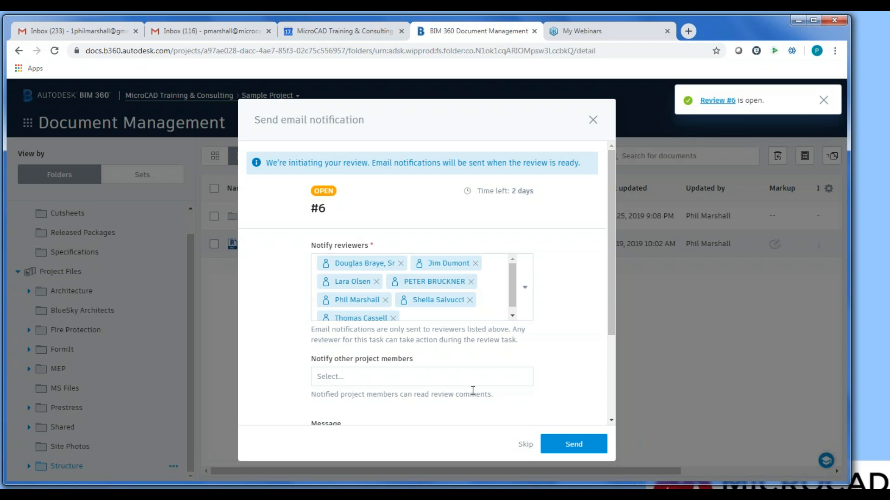
left_click(574, 446)
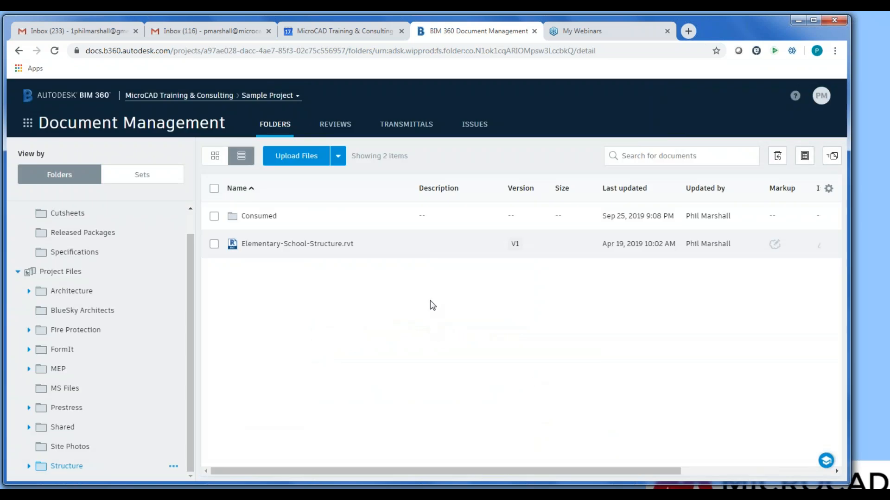
left_click(334, 128)
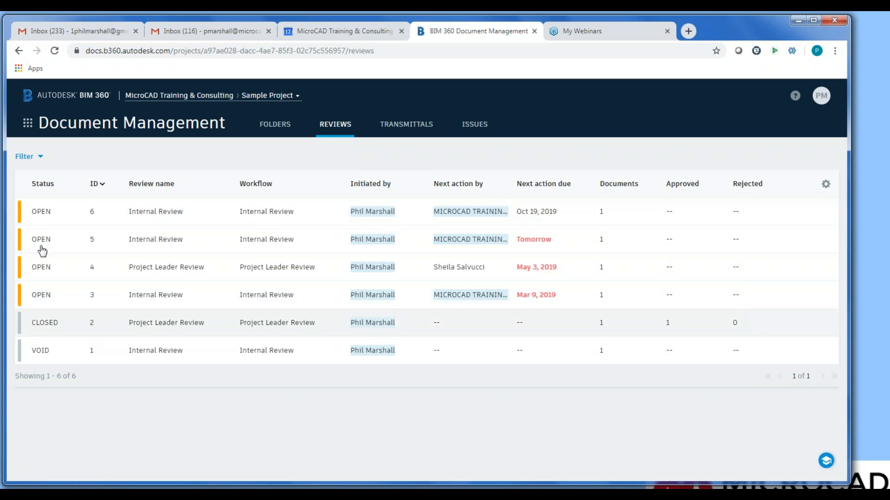
Step: Start a transmittal titled Specifications for CorridorSolids - 2D View from the Specifications folder under Plans
left_click(278, 132)
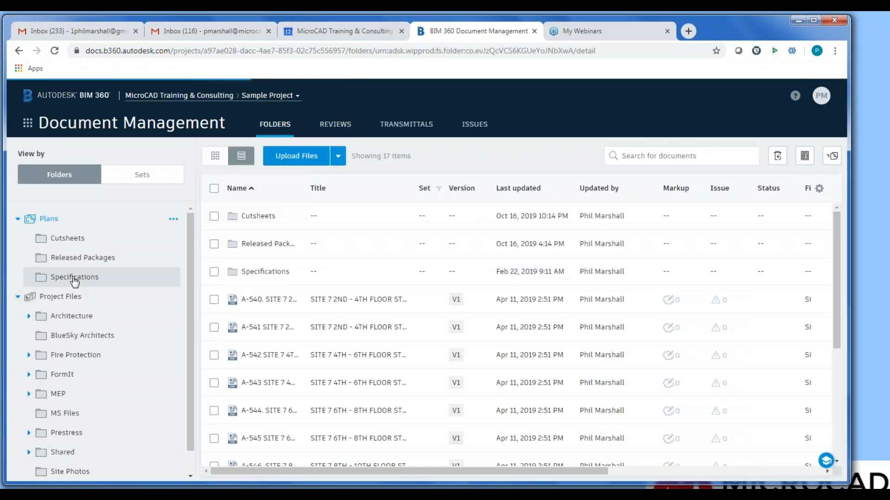
left_click(73, 278)
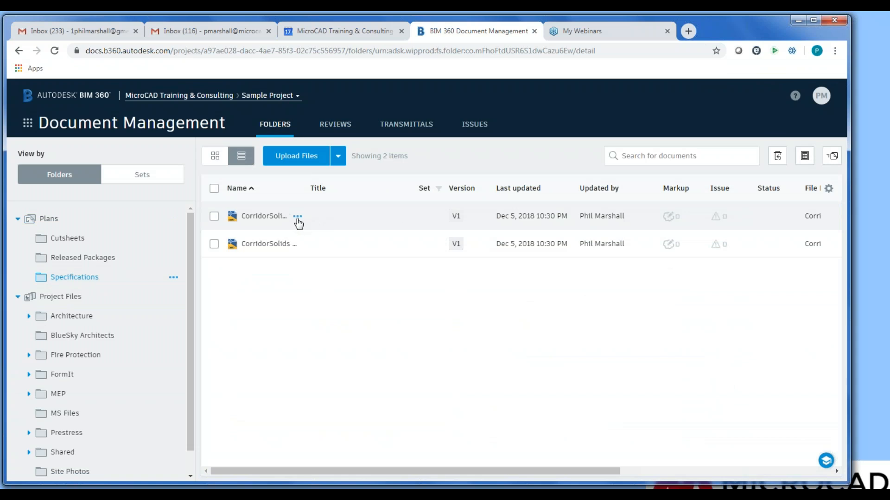
left_click(297, 217)
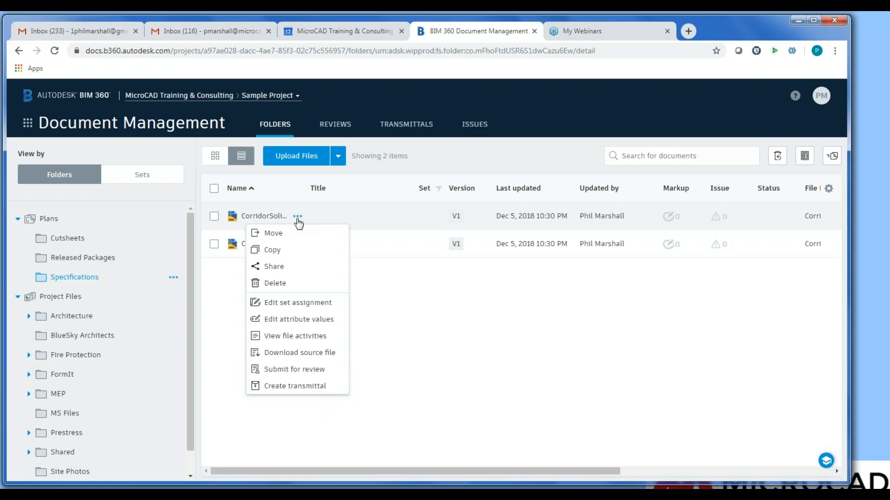
left_click(291, 387)
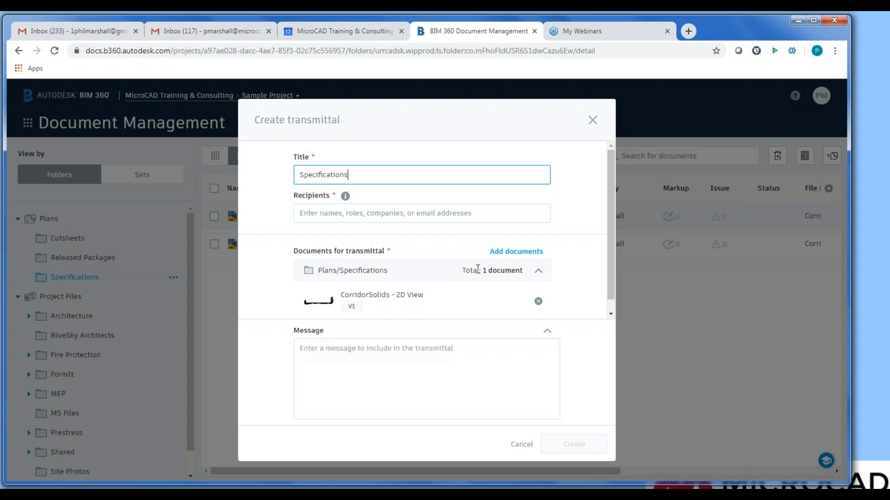
Step: Add CorridorSolids - 3D View to the documents of the transmittal, and cancel the transmittal
left_click(521, 252)
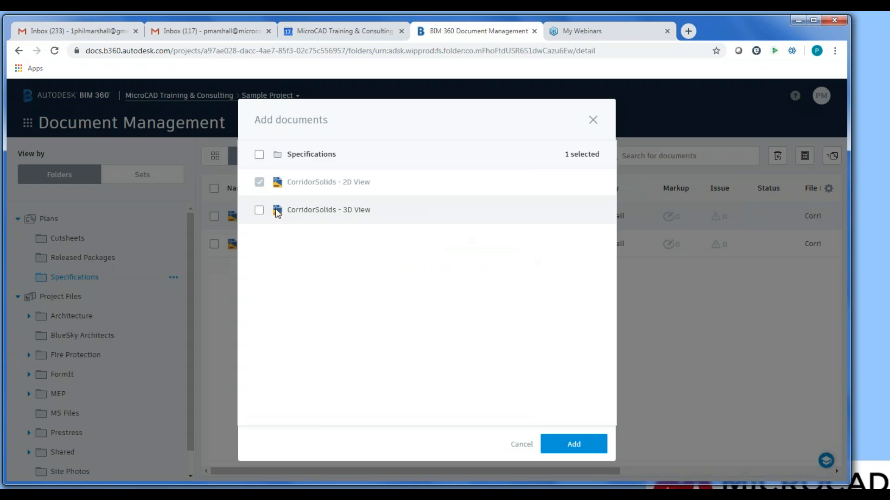
left_click(259, 209)
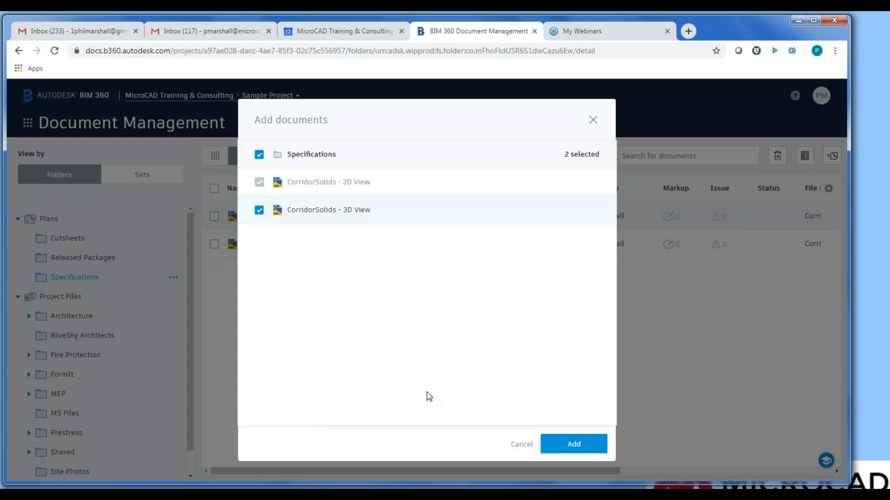
left_click(573, 444)
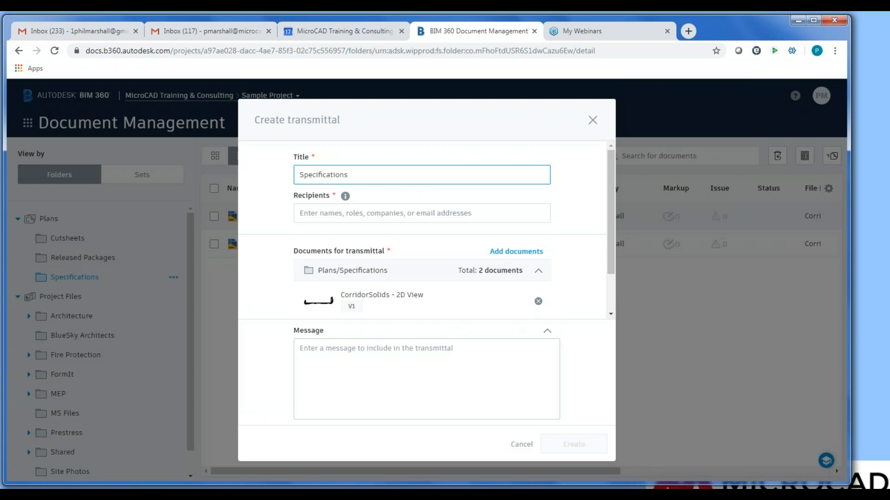
left_click(522, 446)
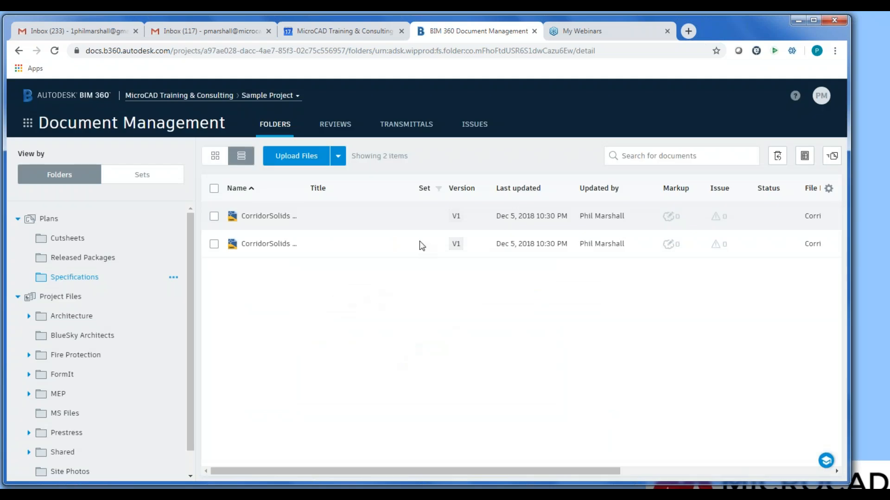
Step: View the list of sent transmittals with their recipients and documents, and return to the project folders
left_click(405, 130)
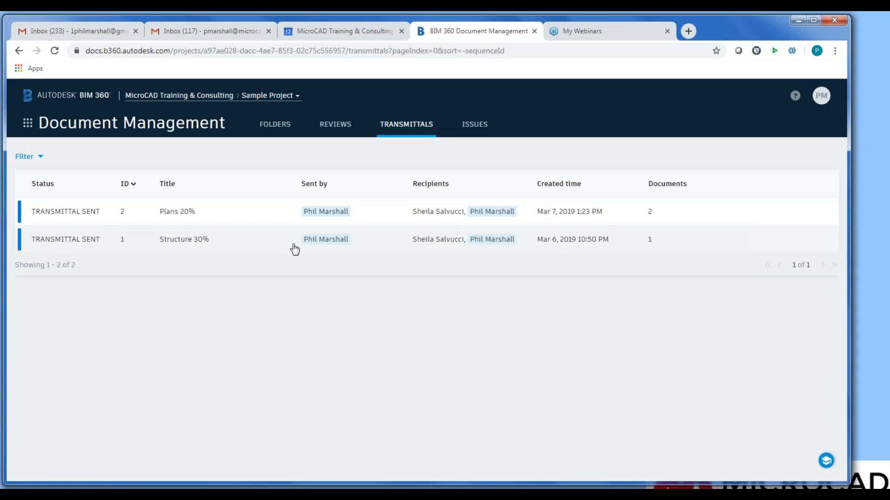
left_click(274, 125)
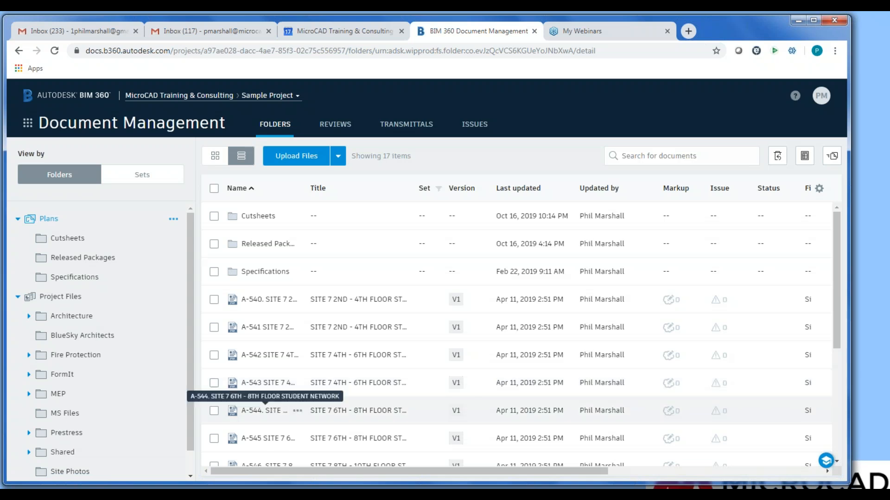
key("alt+Tab")
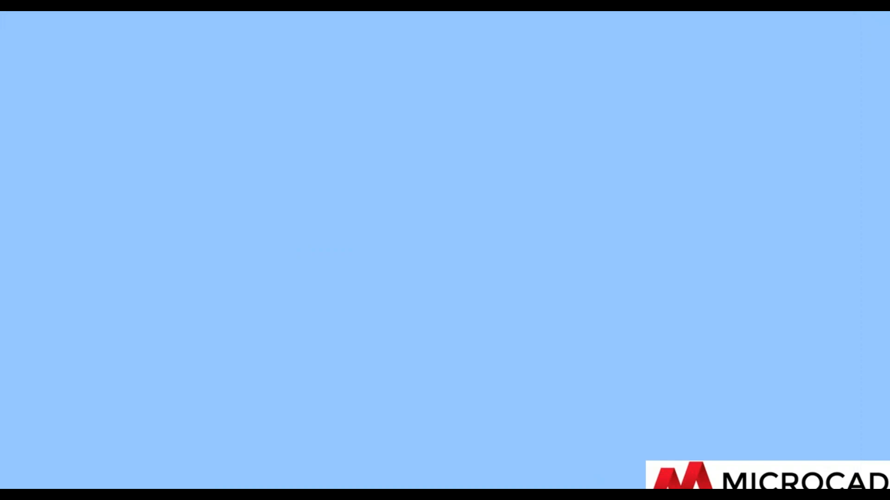
left_click(593, 355)
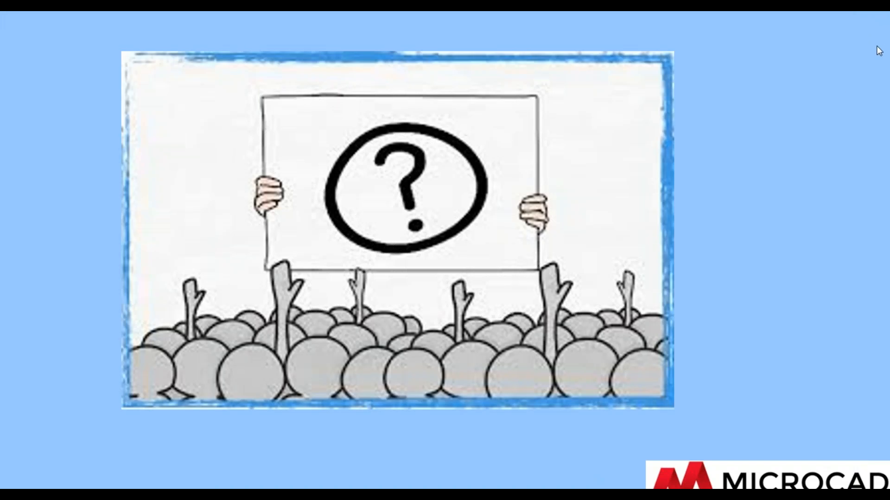